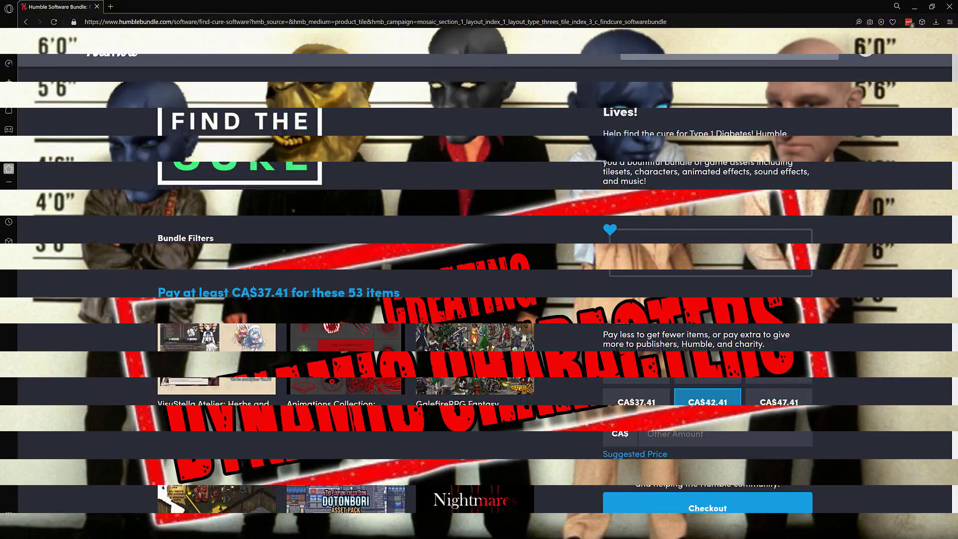
# Step: Expand the Medieval Underdeep tile on the Find the Cure bundle page, priced from CA$29.33
pyautogui.scroll(-9, 704, 288)
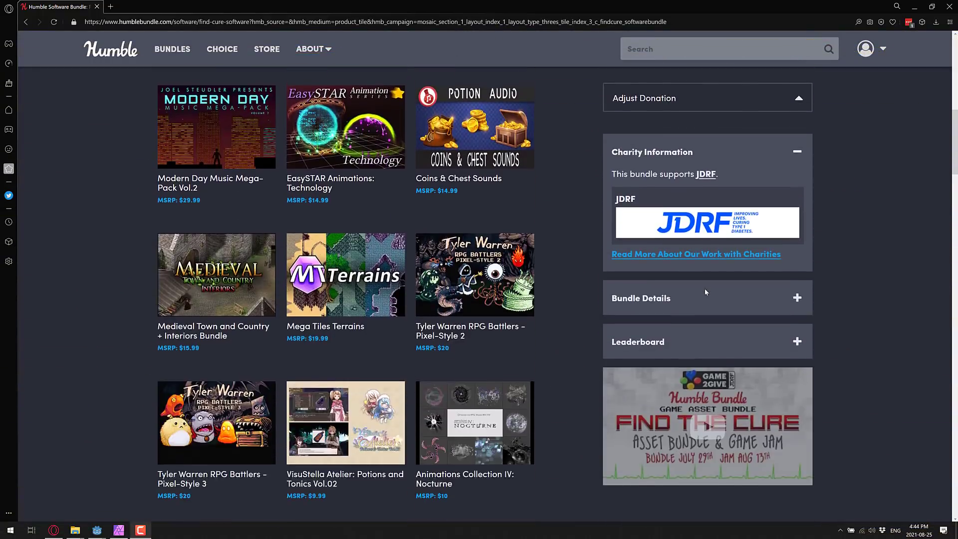
pyautogui.scroll(2, 681, 236)
pyautogui.scroll(3, 681, 236)
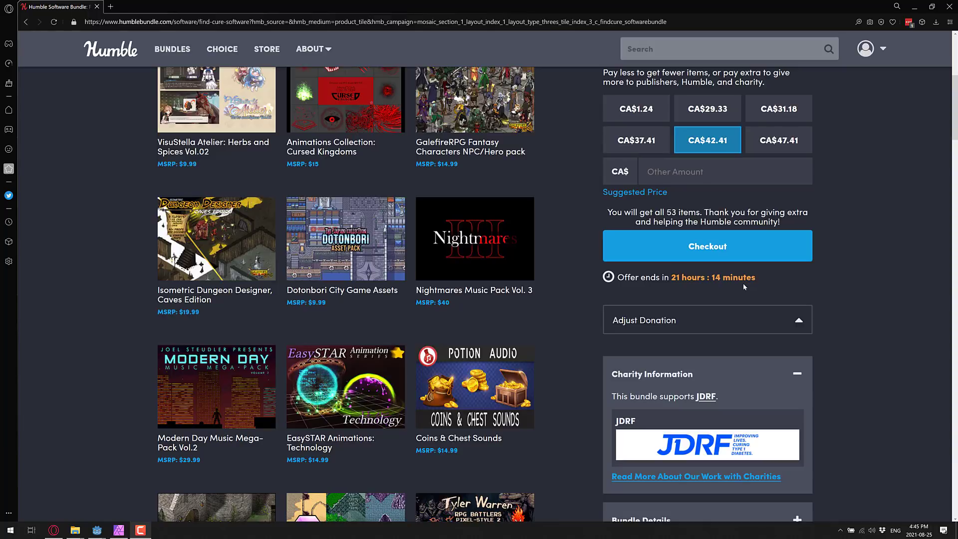
pyautogui.scroll(-8, 573, 235)
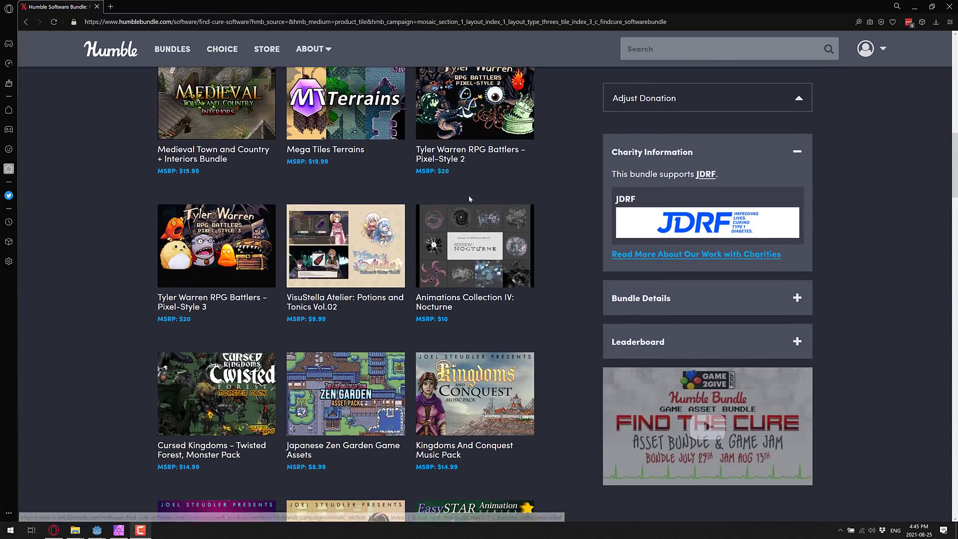
pyautogui.scroll(-12, 494, 215)
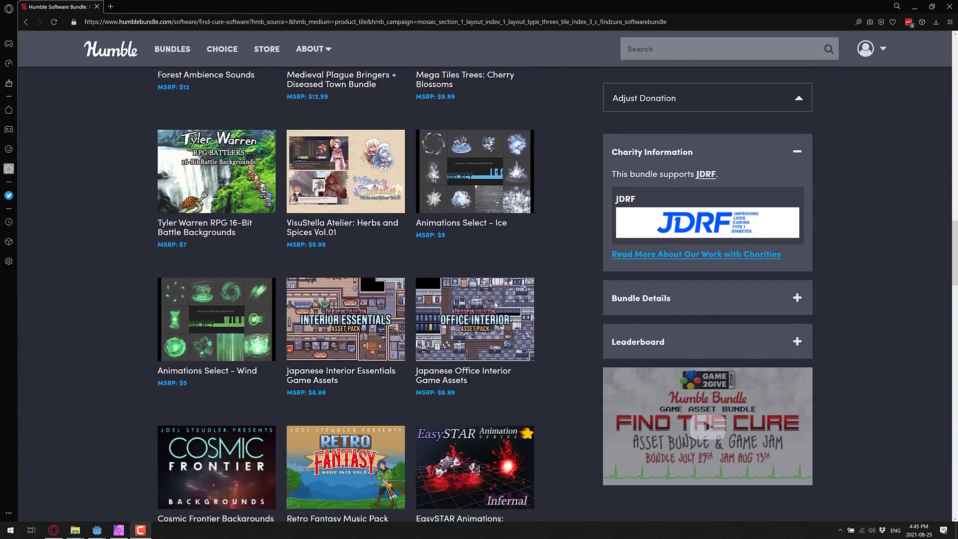
pyautogui.scroll(-5, 495, 305)
pyautogui.click(499, 329)
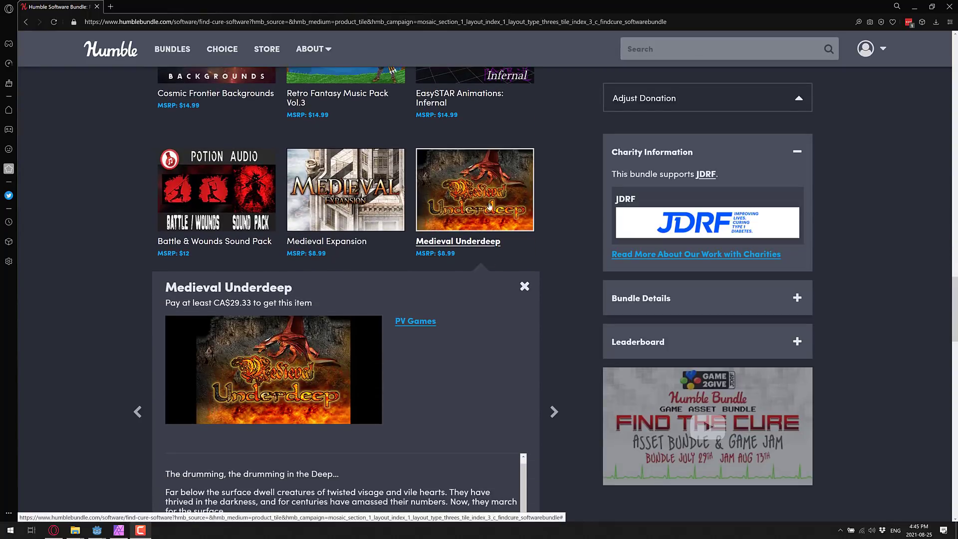
pyautogui.scroll(-2, 373, 417)
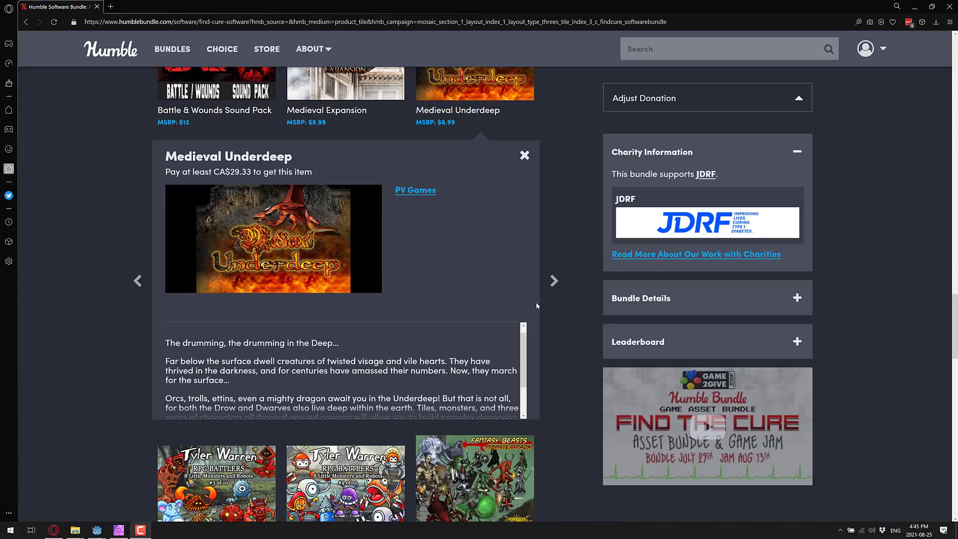
pyautogui.hotkey('alt', 'Tab')
pyautogui.hotkey('alt', 'Tab')
pyautogui.hotkey('alt', 'Tab')
pyautogui.hotkey('alt', 'Tab')
pyautogui.hotkey('alt', 'Tab')
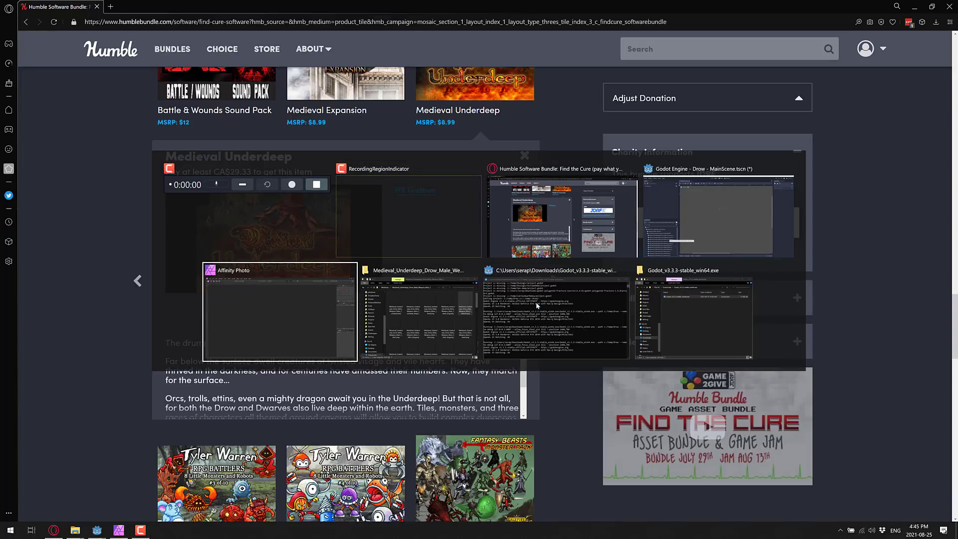
# Step: Bring the sprite folder window to the front and maximize it
pyautogui.press('Escape')
pyautogui.click(172, 49)
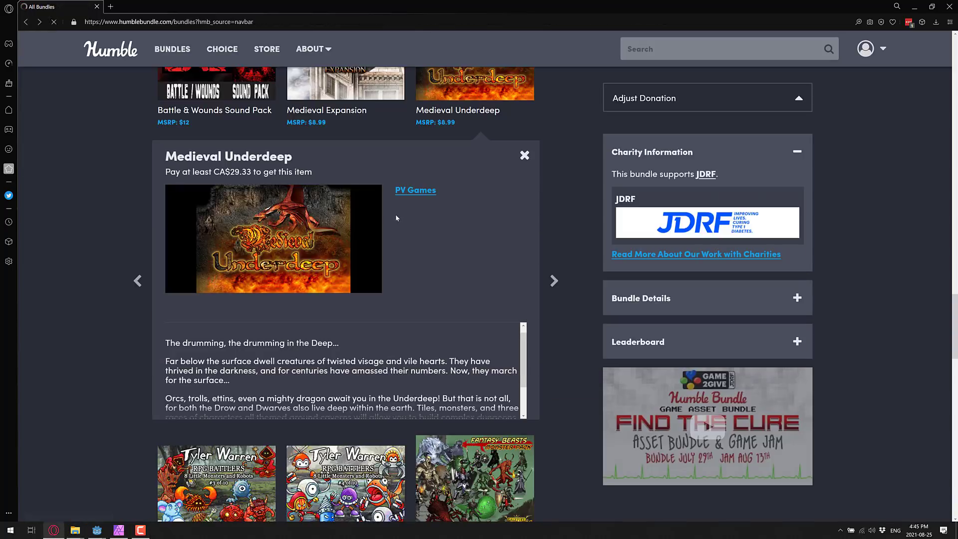
pyautogui.click(75, 529)
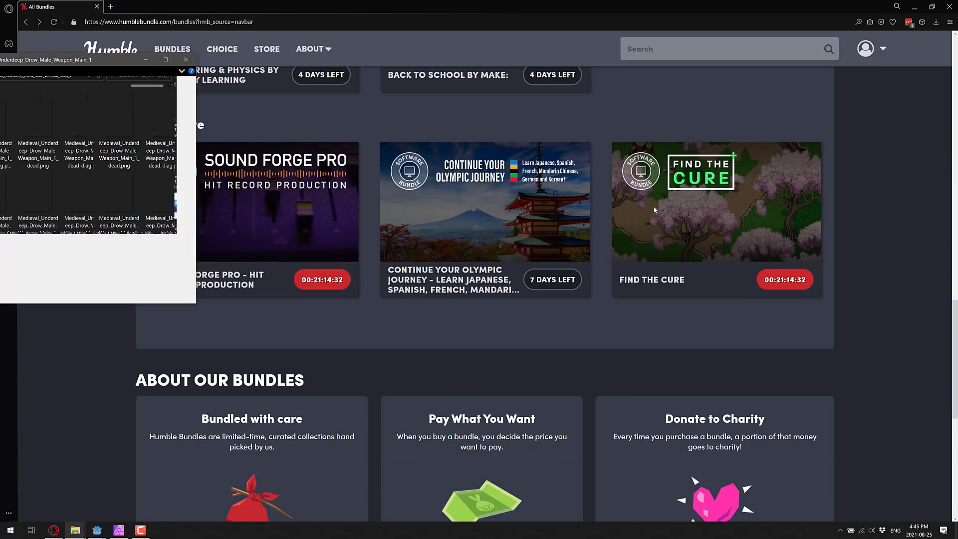
pyautogui.moveTo(100, 80); pyautogui.dragTo(695, 212)
pyautogui.doubleClick(694, 212)
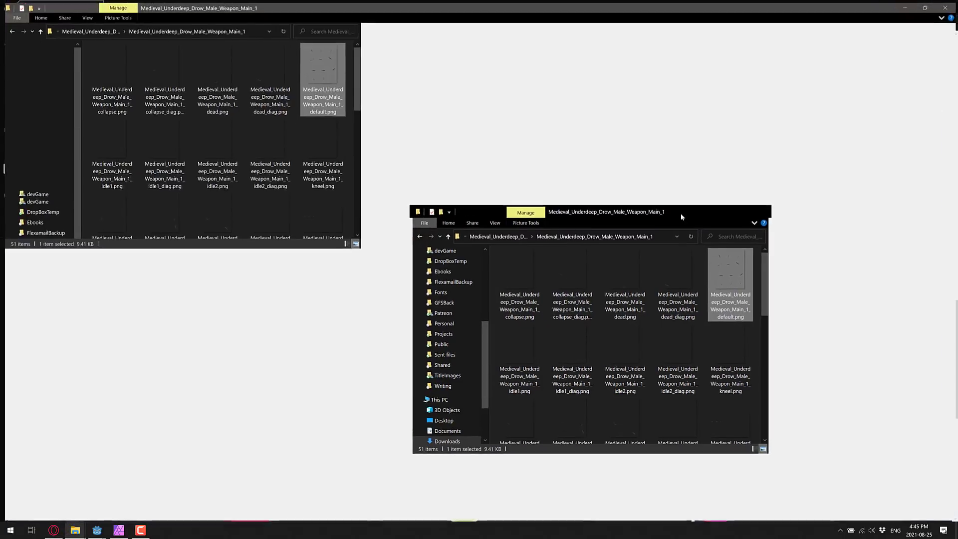
# Step: Navigate to medievalunderdeep > Medieval_Underdeep_Drow > Males > Male_1
pyautogui.hotkey('alt', 'Up')
pyautogui.click(205, 29)
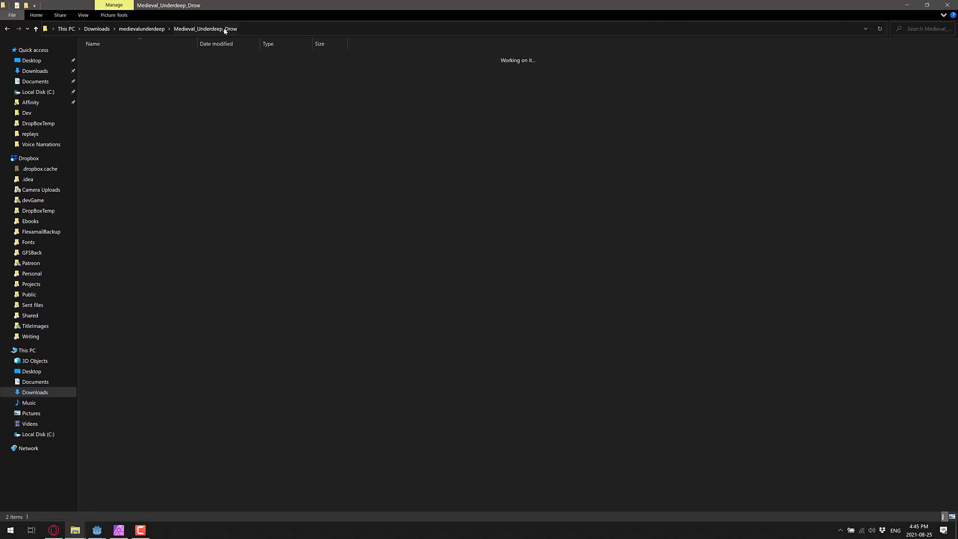
pyautogui.click(144, 29)
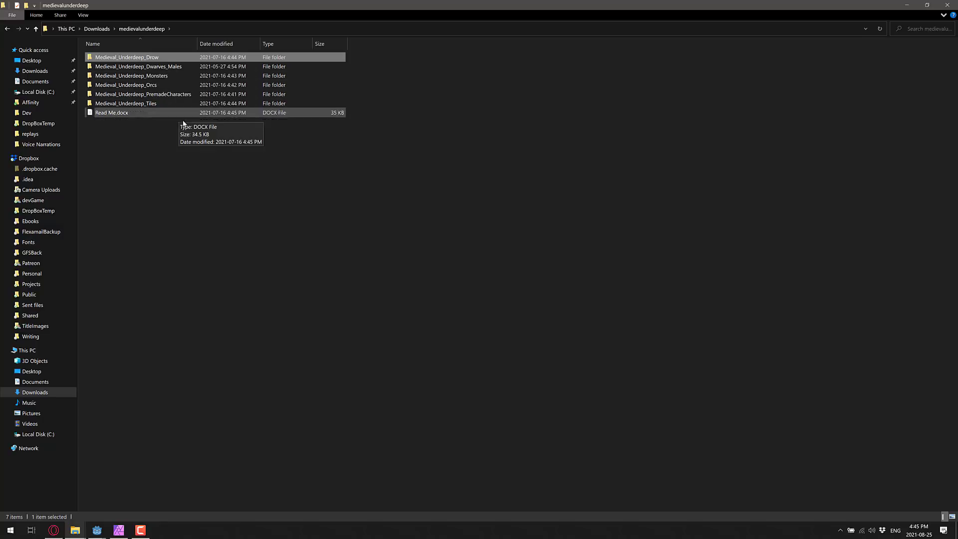
pyautogui.doubleClick(140, 58)
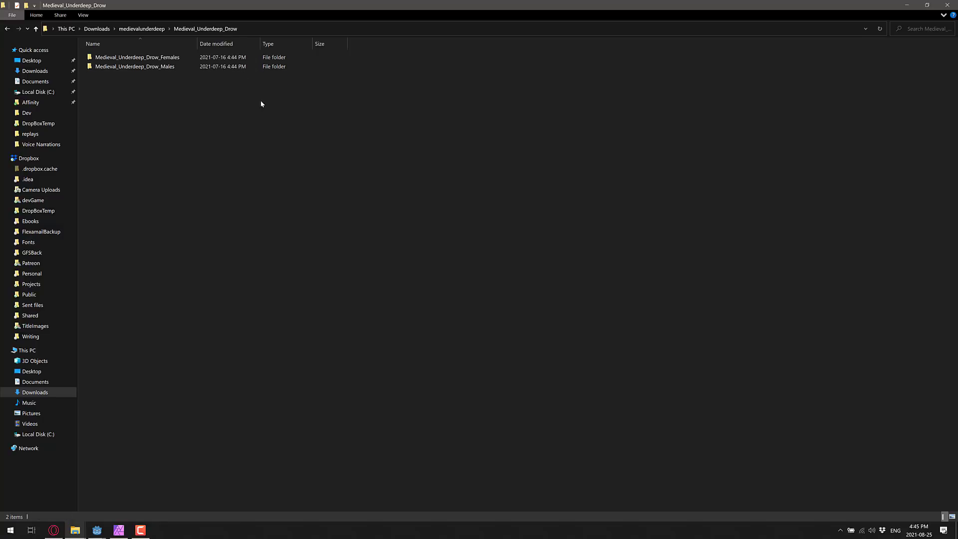
pyautogui.doubleClick(139, 67)
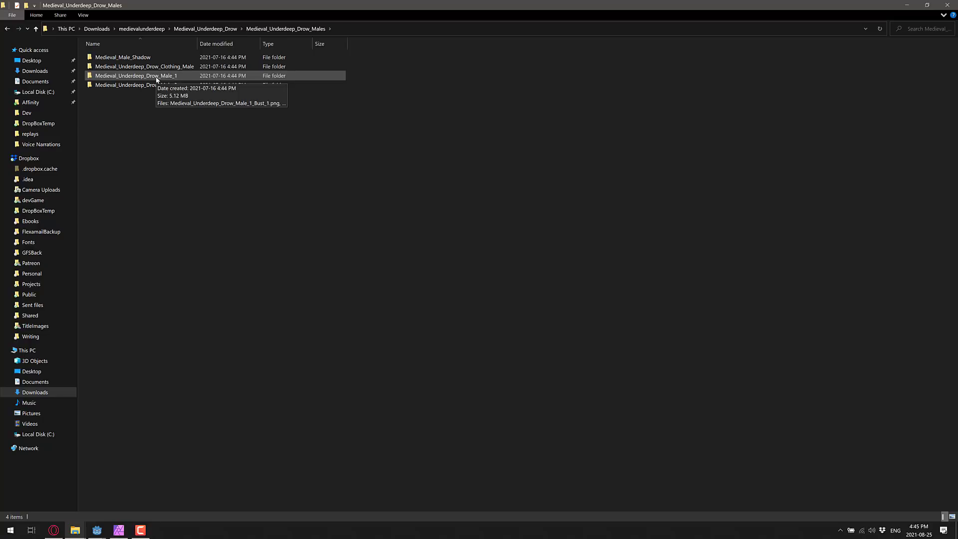
pyautogui.doubleClick(156, 76)
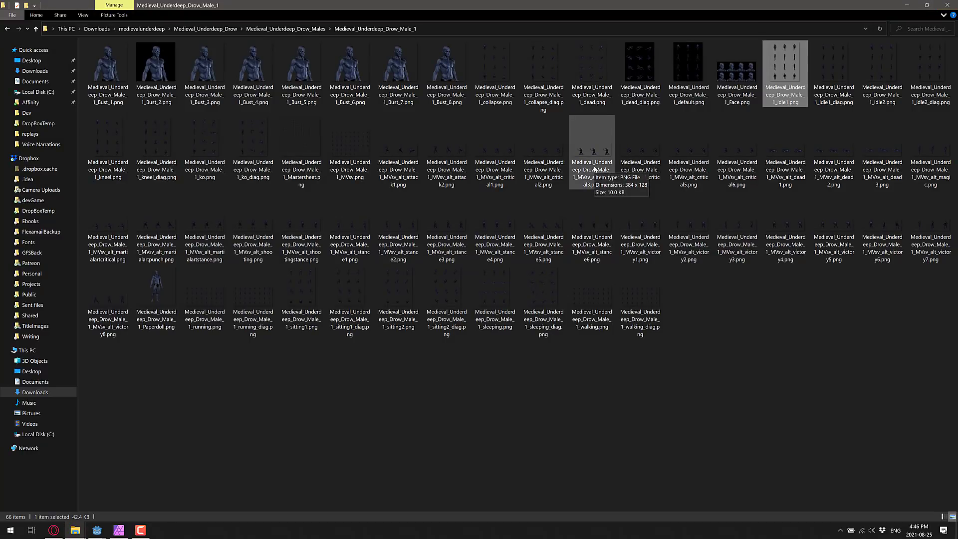
pyautogui.hotkey('alt', 'Tab')
pyautogui.hotkey('alt', 'Tab')
pyautogui.hotkey('alt', 'Tab')
pyautogui.hotkey('alt', 'Tab')
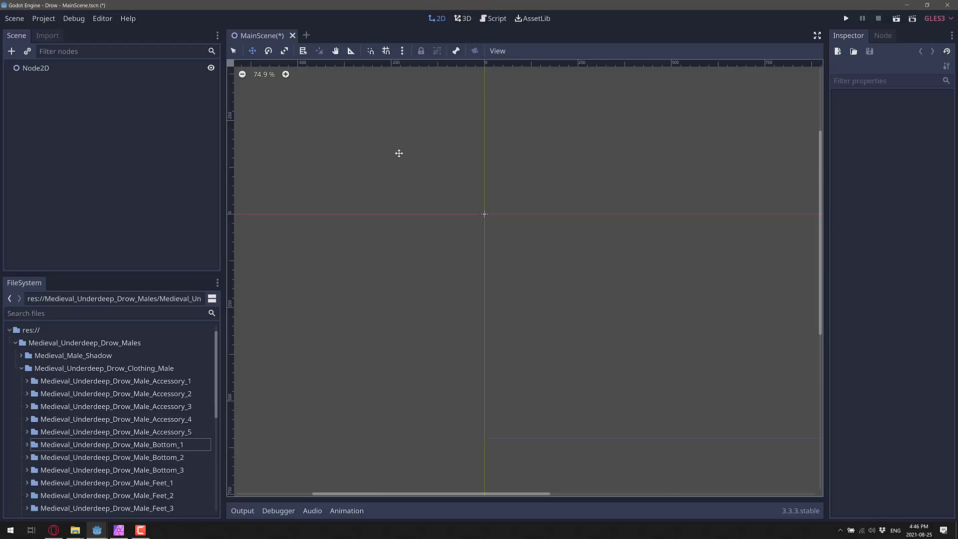
# Step: Collapse the Medieval_Underdeep_Drow_Clothing_Male folder in the FileSystem dock
pyautogui.click(140, 176)
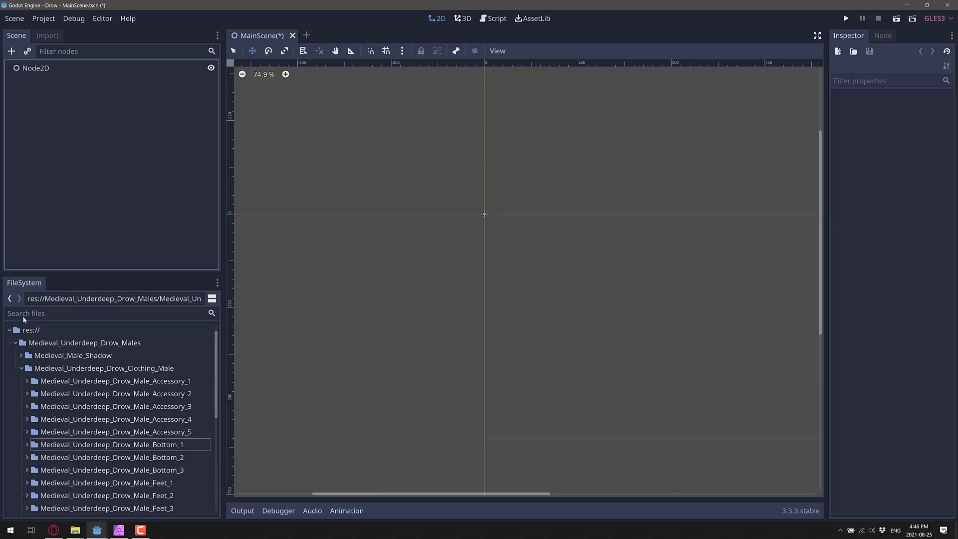
pyautogui.click(23, 371)
pyautogui.click(22, 371)
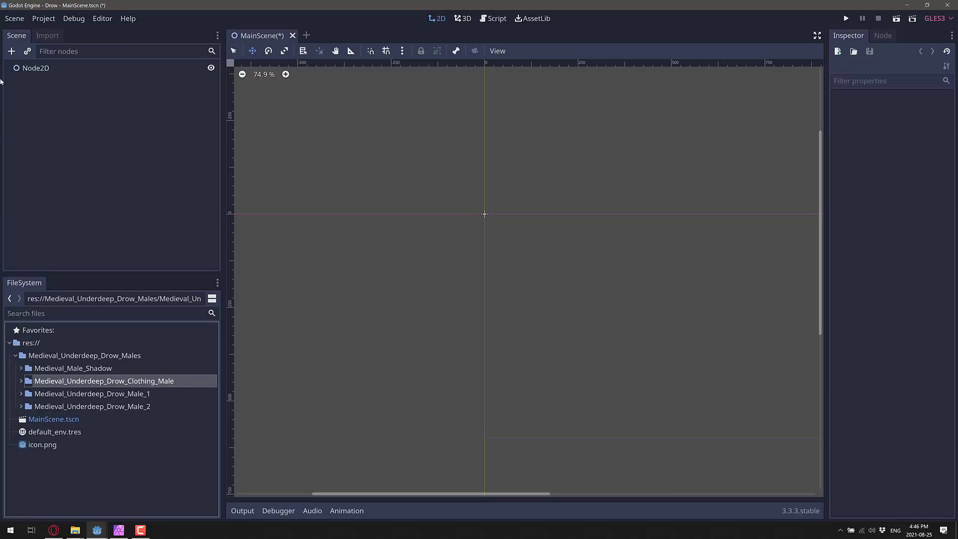
# Step: Add an AnimatedSprite child node under Node2D
pyautogui.click(40, 68)
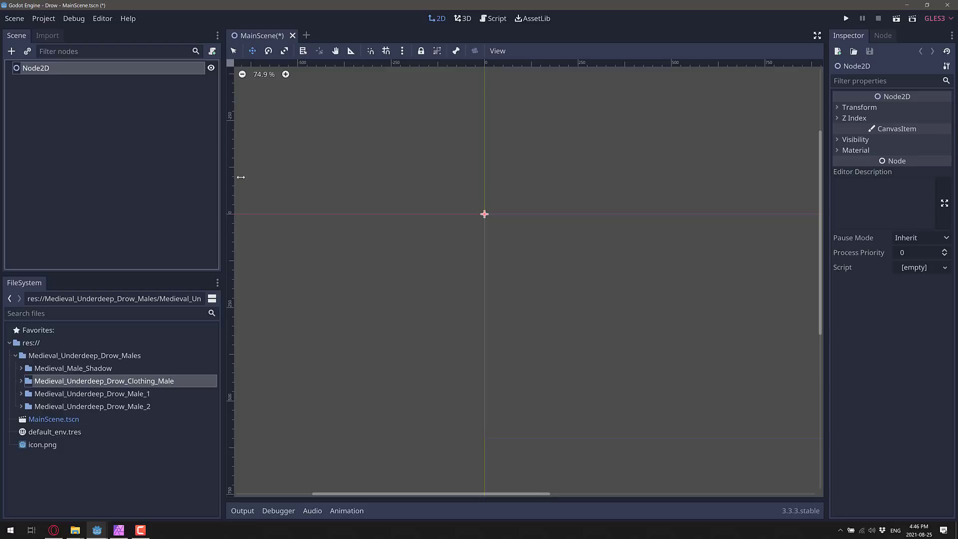
pyautogui.click(12, 52)
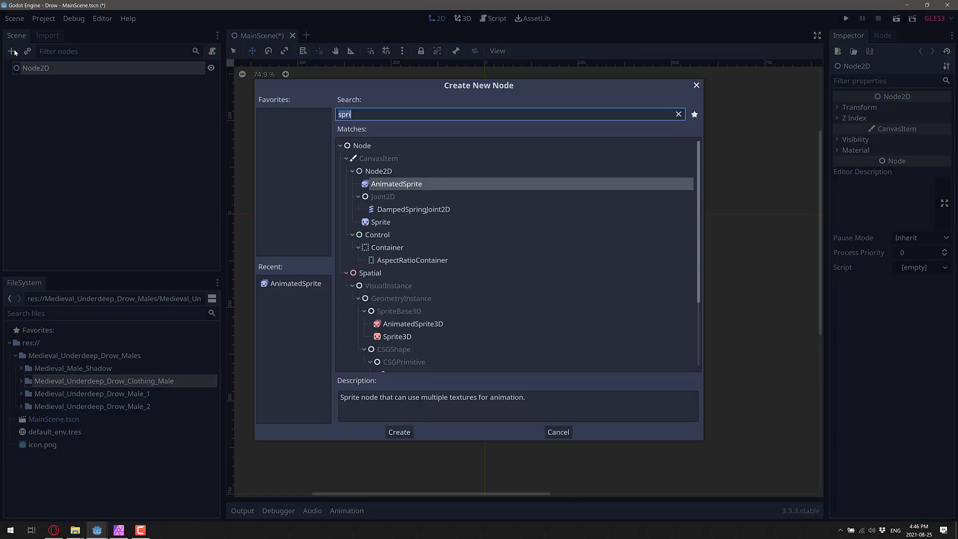
pyautogui.doubleClick(395, 184)
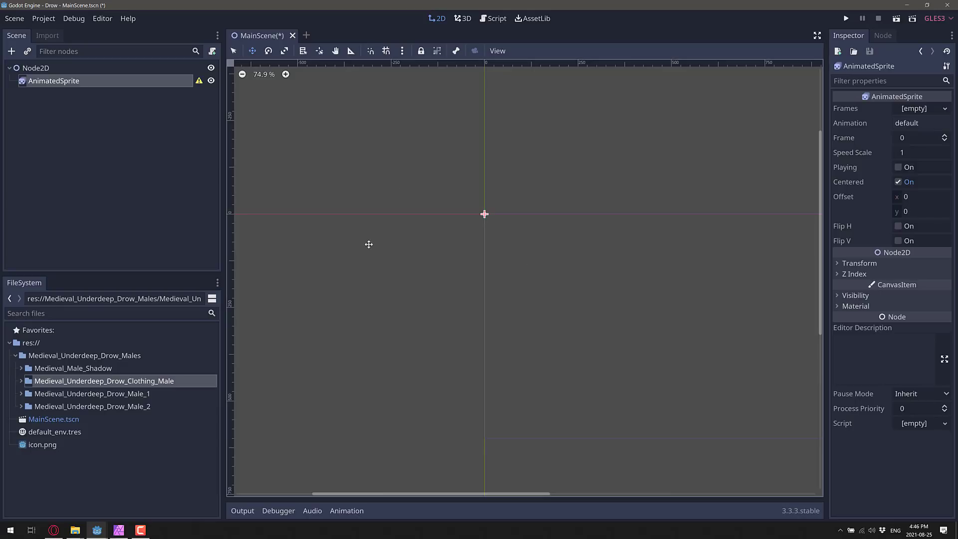
# Step: Give the AnimatedSprite new SpriteFrames and rename its default animation to idle
pyautogui.click(944, 109)
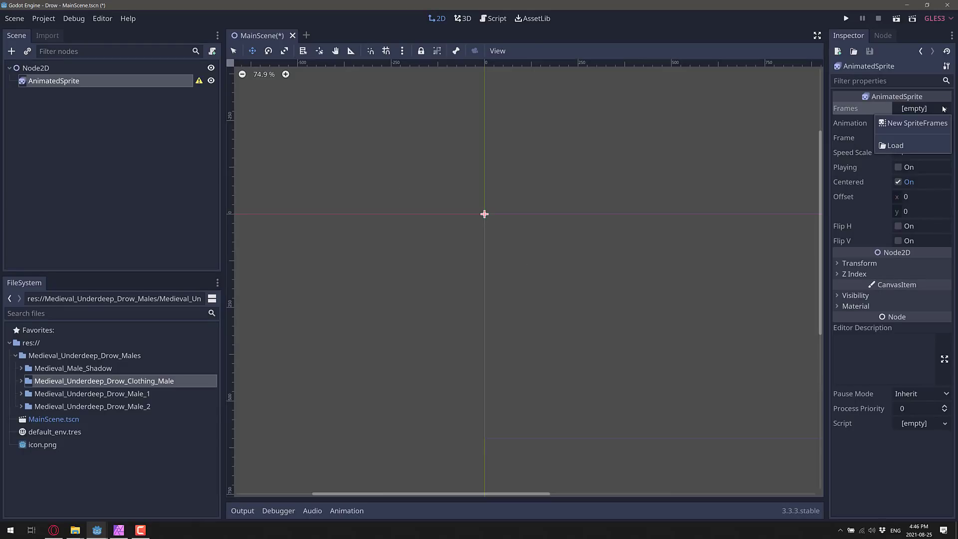
pyautogui.click(922, 122)
pyautogui.click(920, 109)
pyautogui.click(920, 109)
pyautogui.click(920, 108)
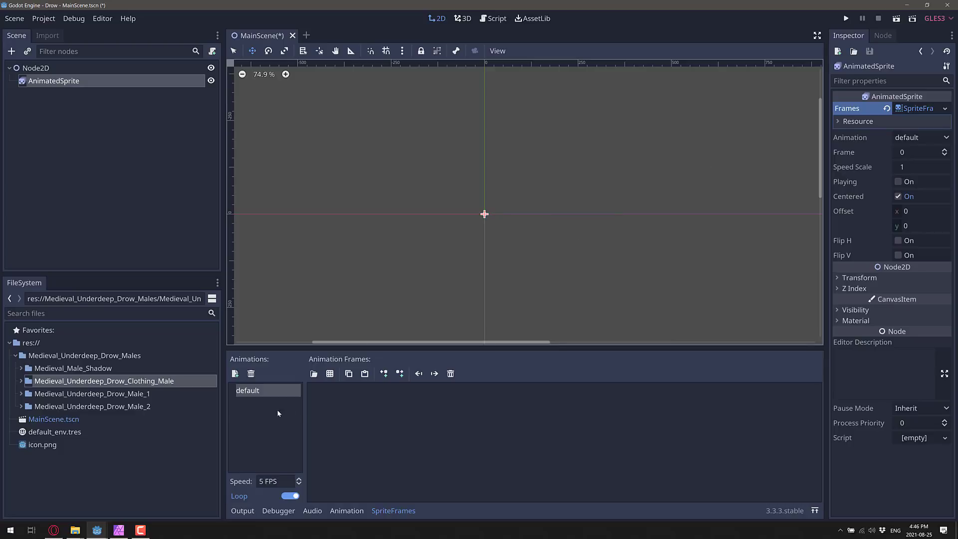
pyautogui.doubleClick(267, 392)
pyautogui.write('idle')
pyautogui.press('Return')
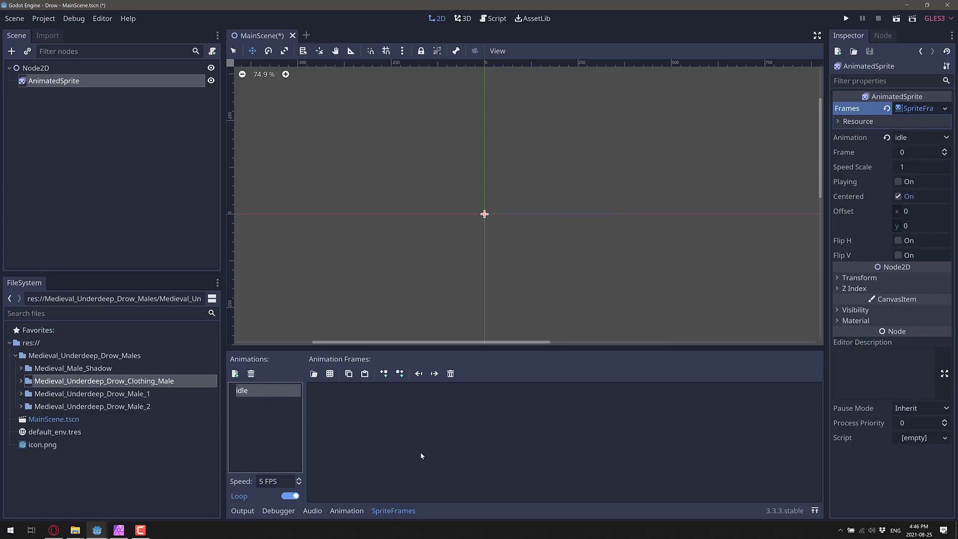
# Step: Load Medieval_Underdeep_Drow_Male_1_idle1.png from the Male_1 folder as a sprite sheet
pyautogui.click(330, 374)
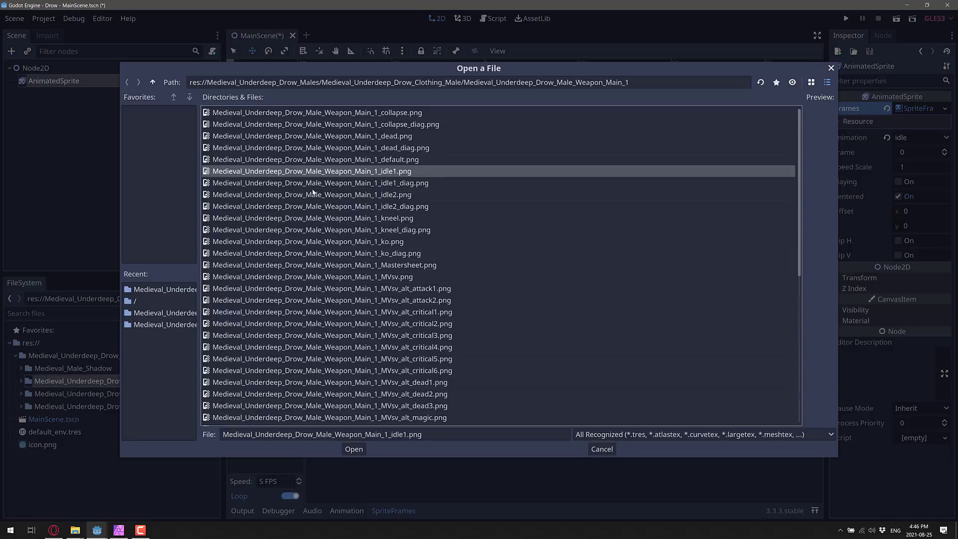
pyautogui.click(154, 83)
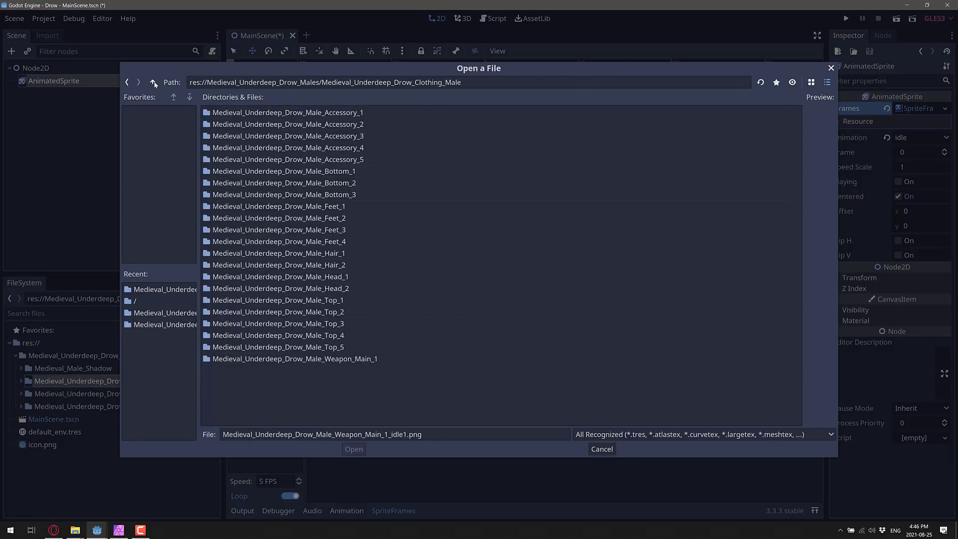
pyautogui.click(153, 83)
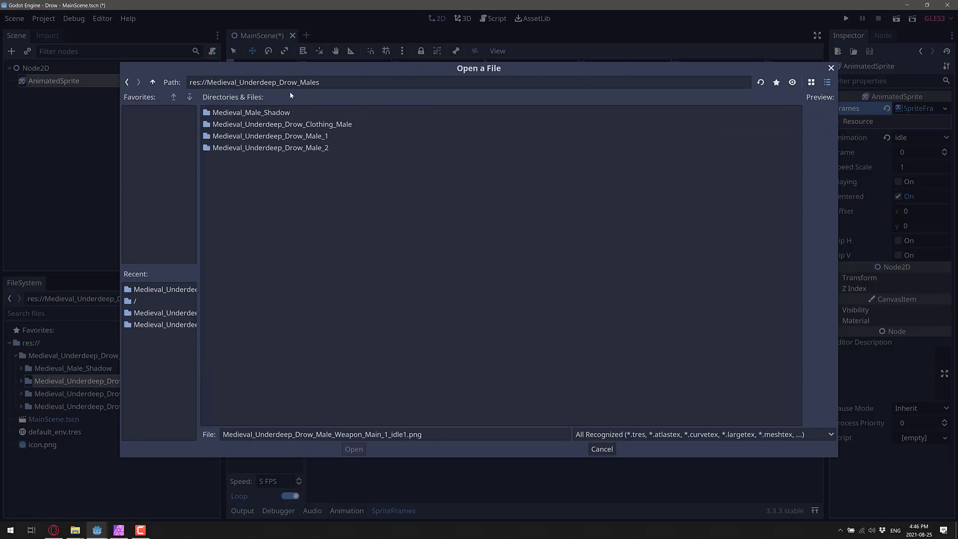
pyautogui.doubleClick(314, 136)
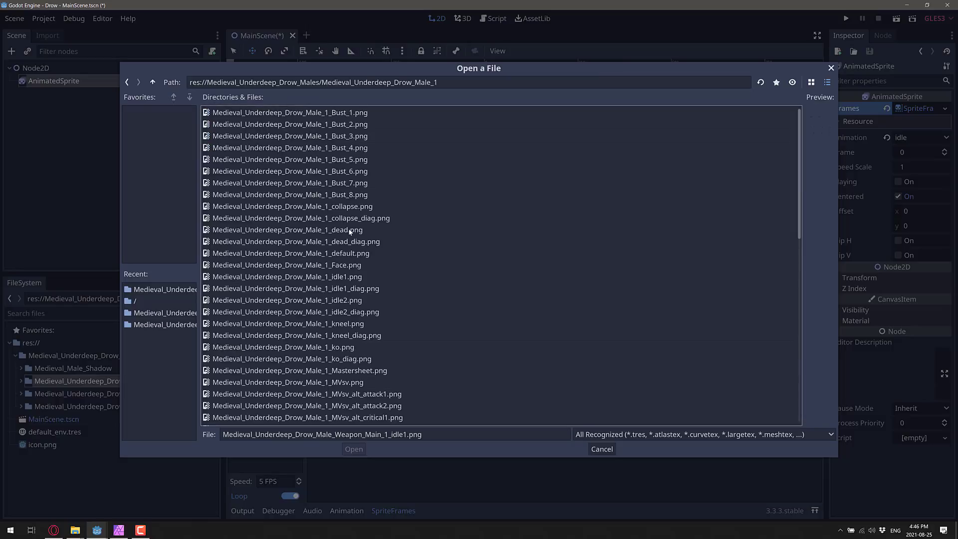
pyautogui.click(335, 278)
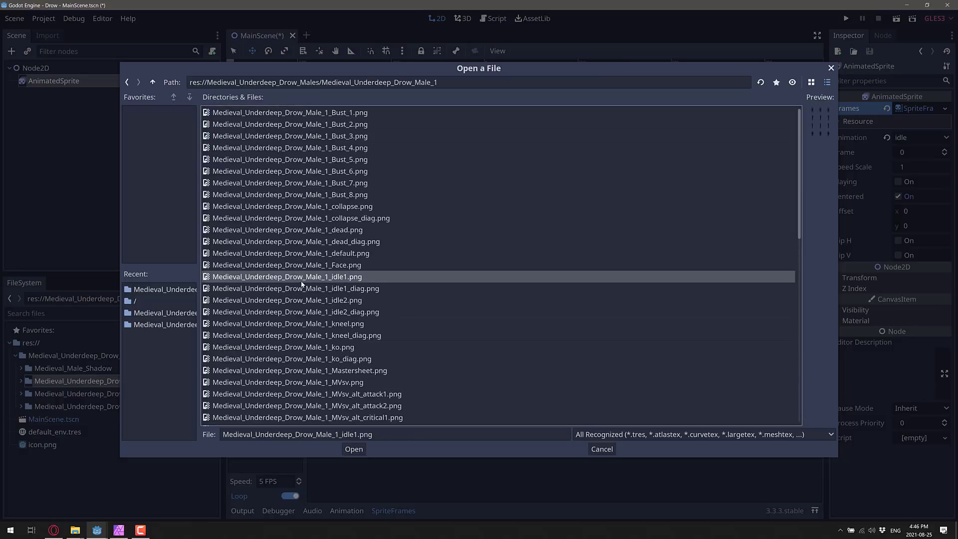
pyautogui.click(352, 449)
# Step: Slice the sheet on a 3×4 grid and add the top-row frames to idle
pyautogui.click(244, 111)
pyautogui.click(291, 107)
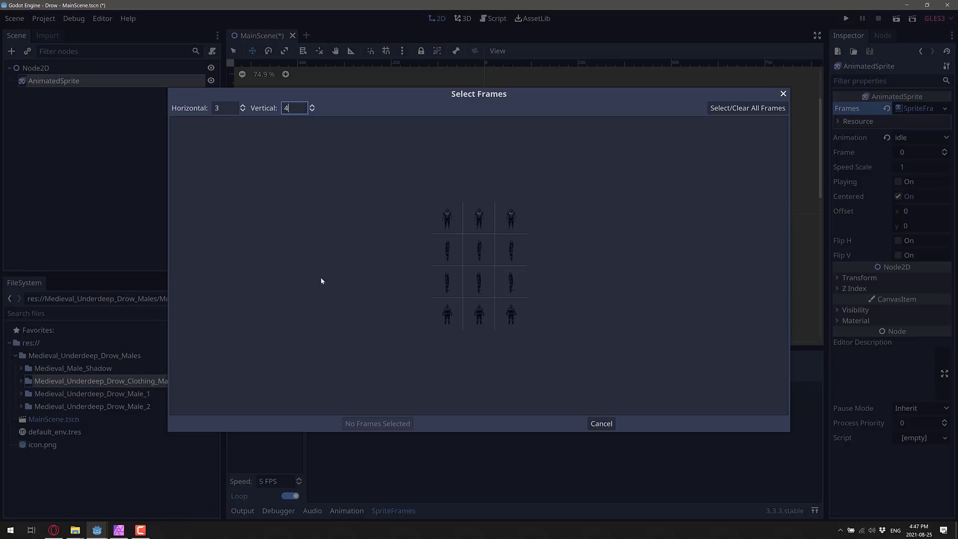
pyautogui.click(450, 217)
pyautogui.click(478, 223)
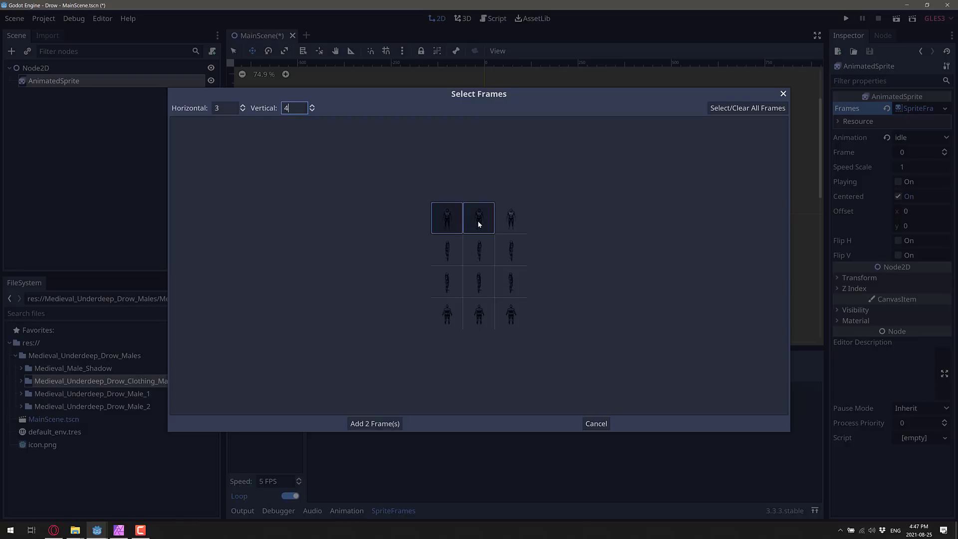
pyautogui.click(374, 423)
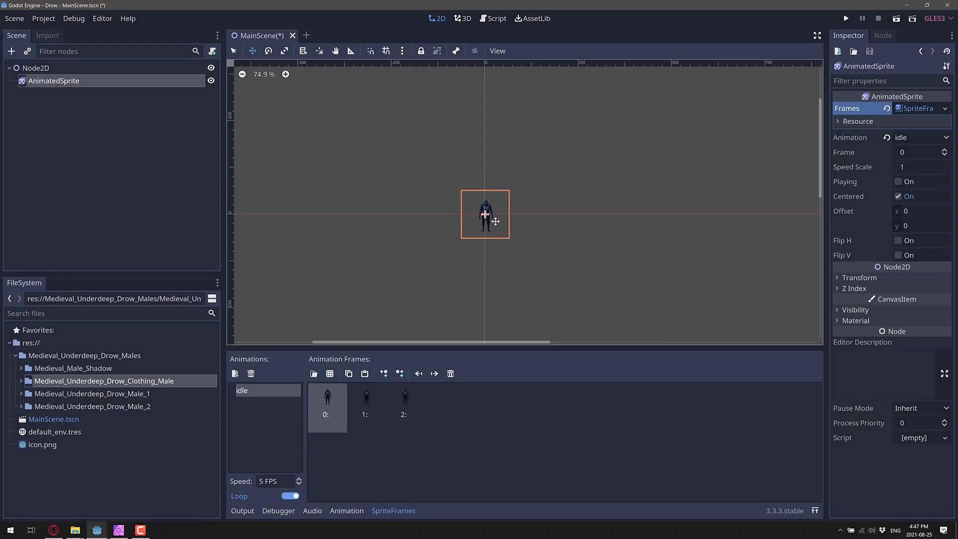
# Step: Nudge the drow sprite down-right of the origin and test-run the scene
pyautogui.moveTo(495, 221); pyautogui.dragTo(519, 246)
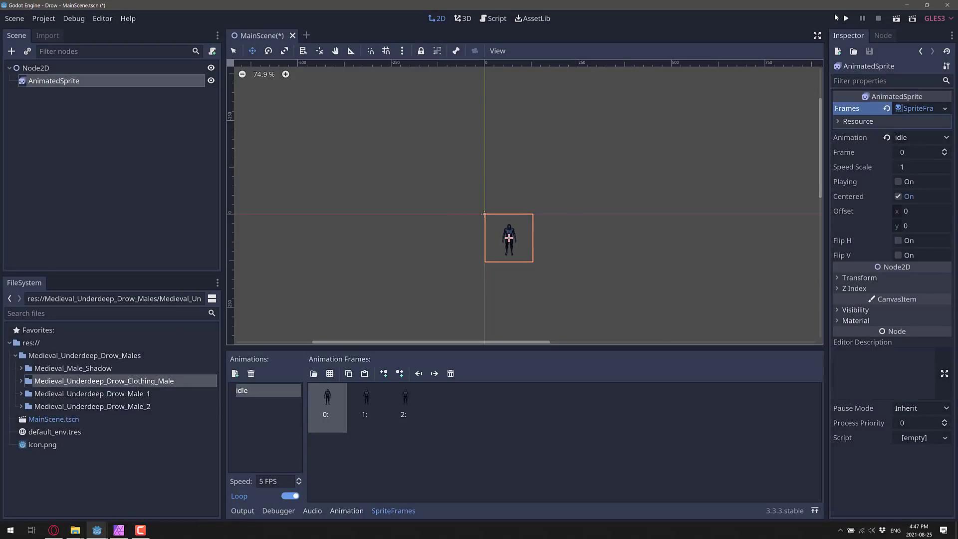
pyautogui.click(846, 18)
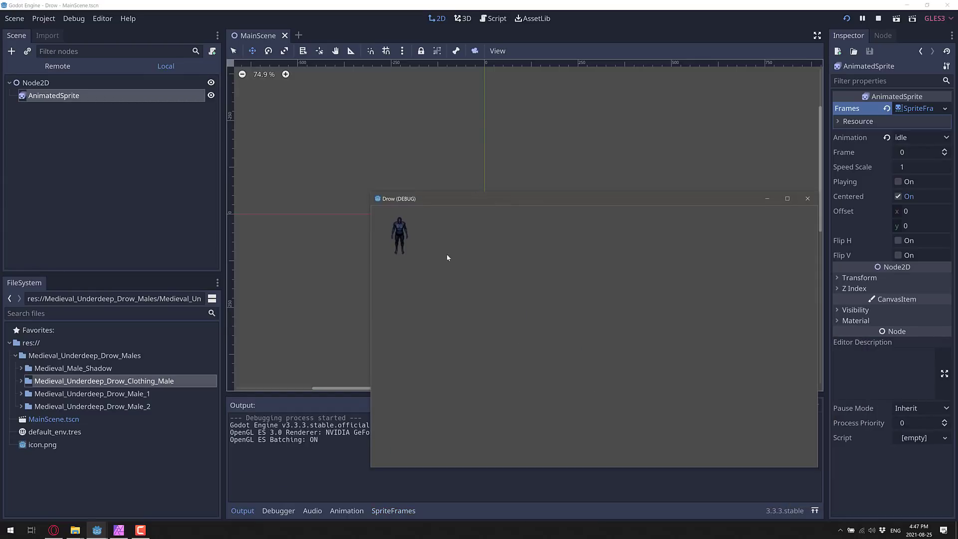
pyautogui.click(806, 198)
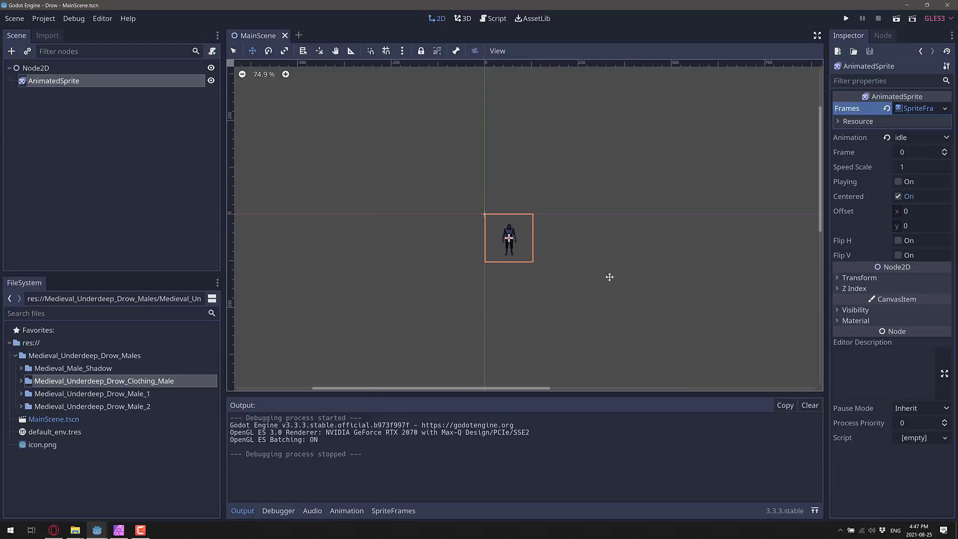
# Step: Zoom in and centre the enlarged character in the 2D view
pyautogui.scroll(1, 602, 273)
pyautogui.scroll(16, 602, 274)
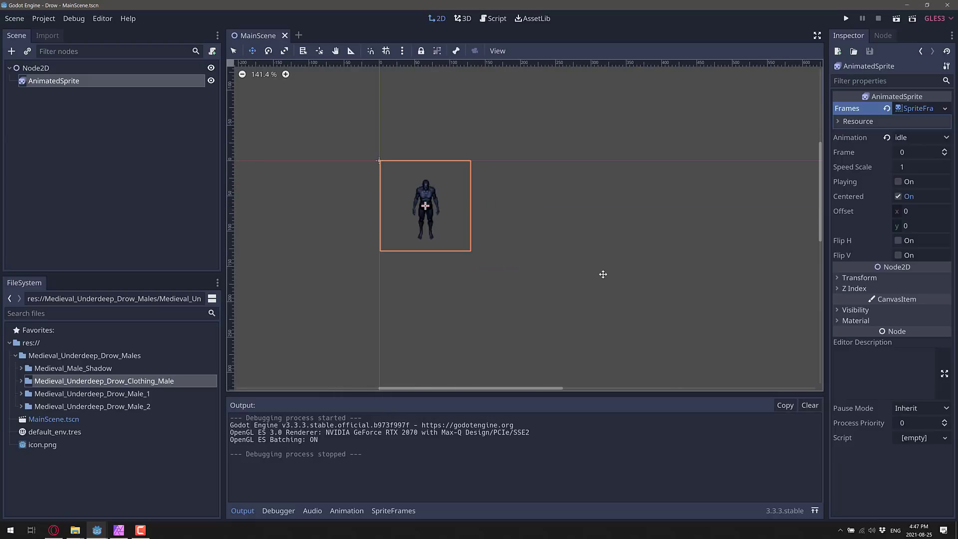
pyautogui.moveTo(530, 234); pyautogui.dragTo(602, 263, button='middle')
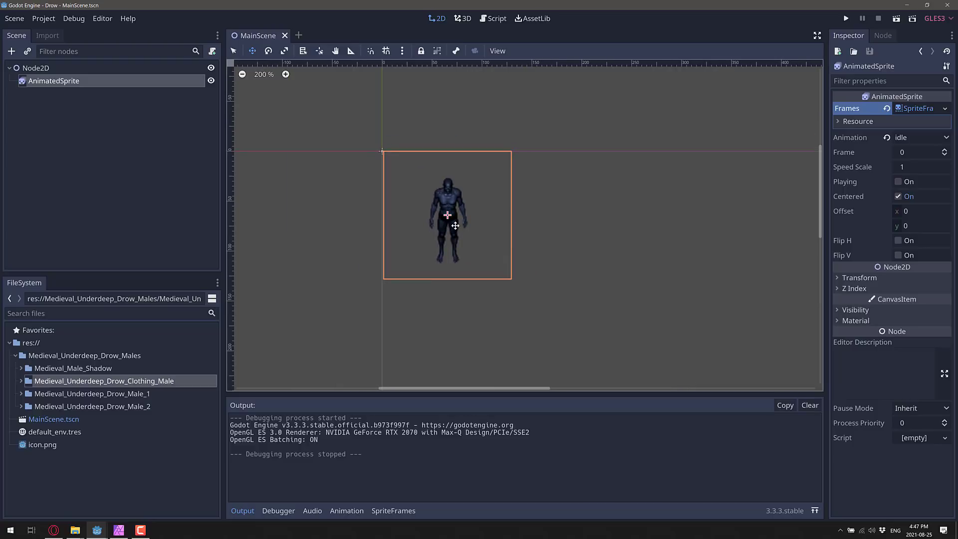
pyautogui.click(35, 83)
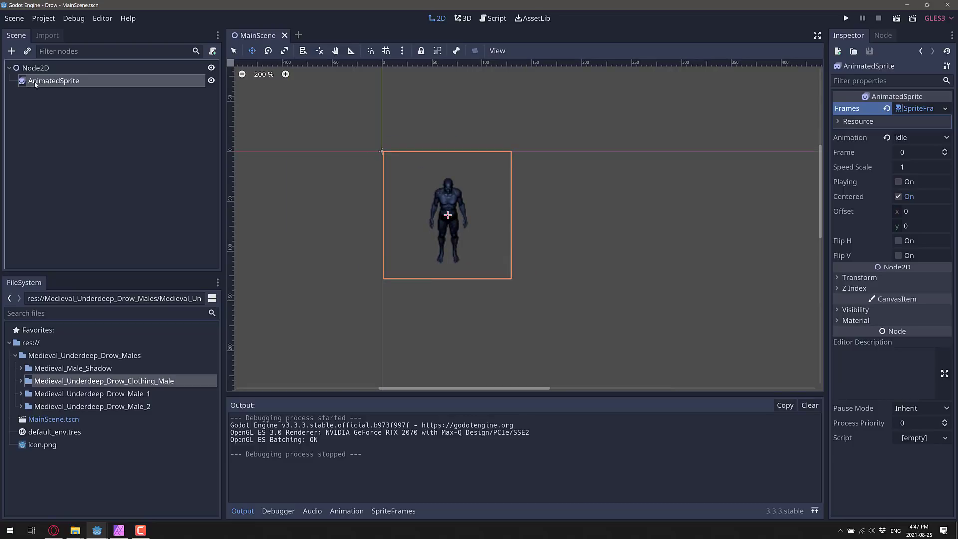
# Step: Add an AnimatedSprite child under AnimatedSprite and rename it Pants
pyautogui.click(12, 51)
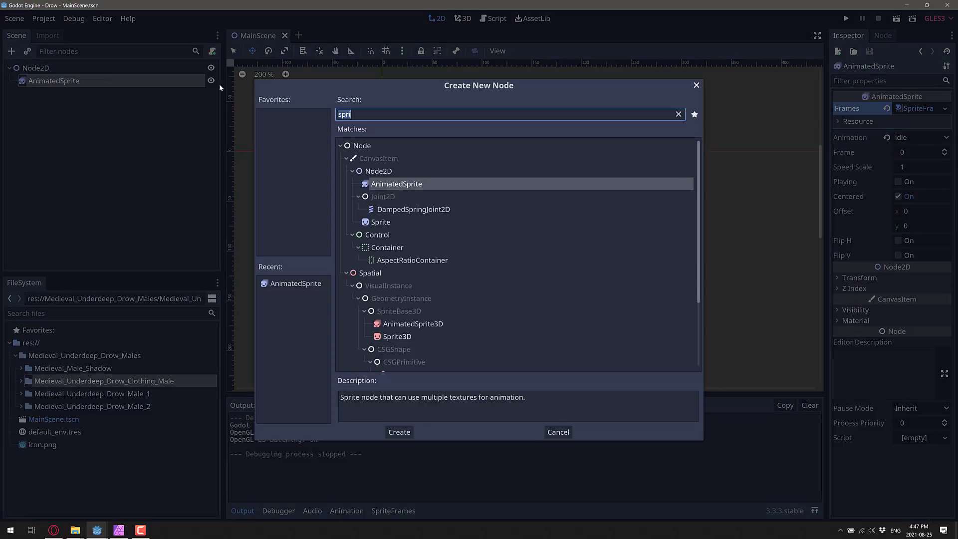
pyautogui.doubleClick(408, 185)
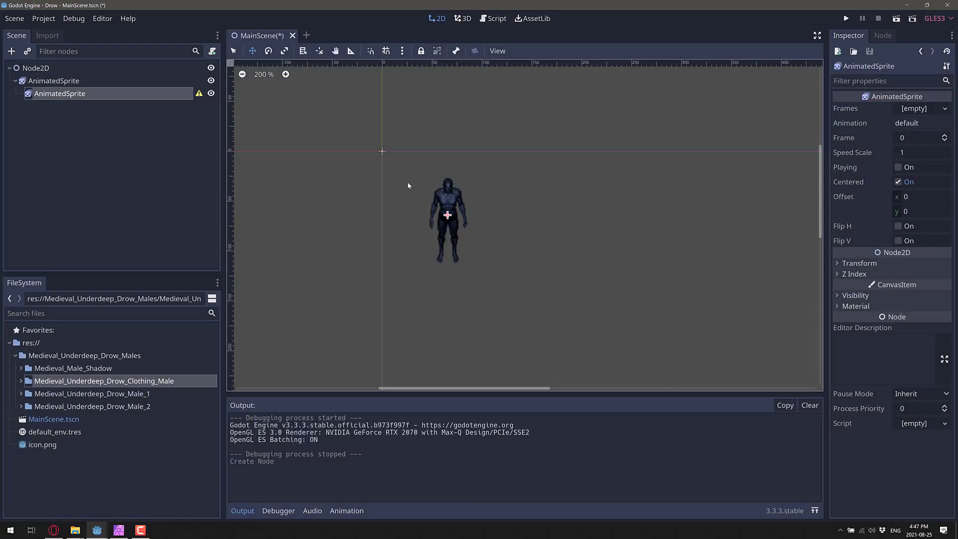
pyautogui.click(73, 95)
pyautogui.click(73, 94)
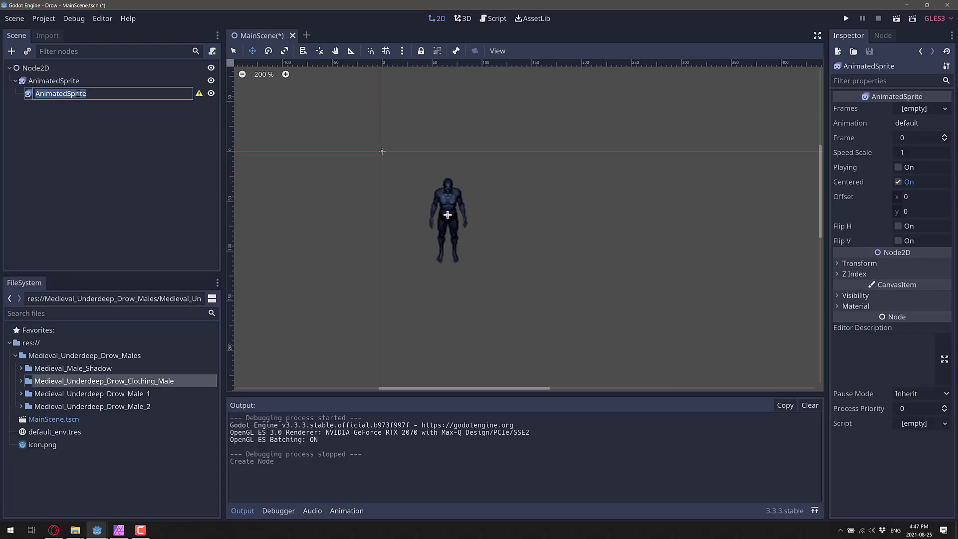
pyautogui.write('Pants')
pyautogui.press('Return')
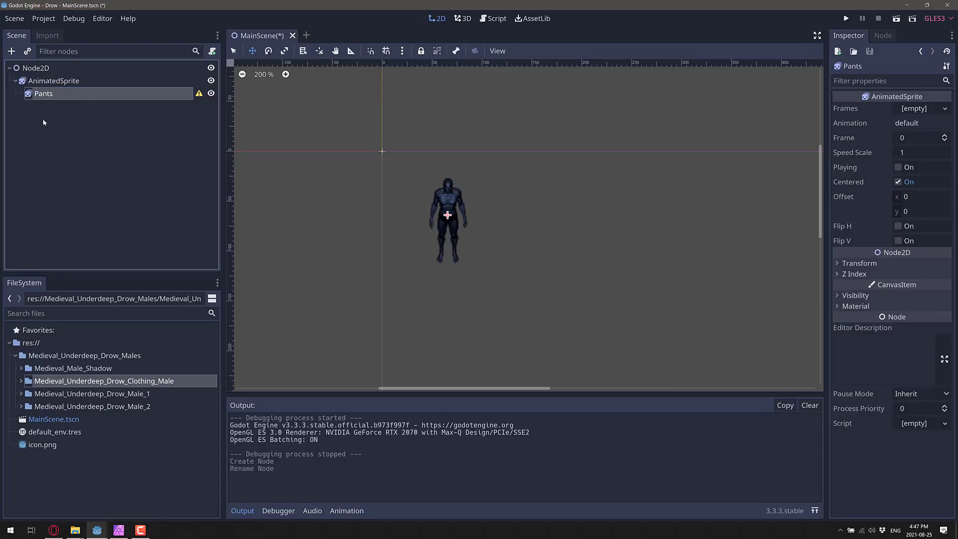
# Step: Give Pants new SpriteFrames with an idle animation and open the sprite-sheet file picker
pyautogui.click(937, 110)
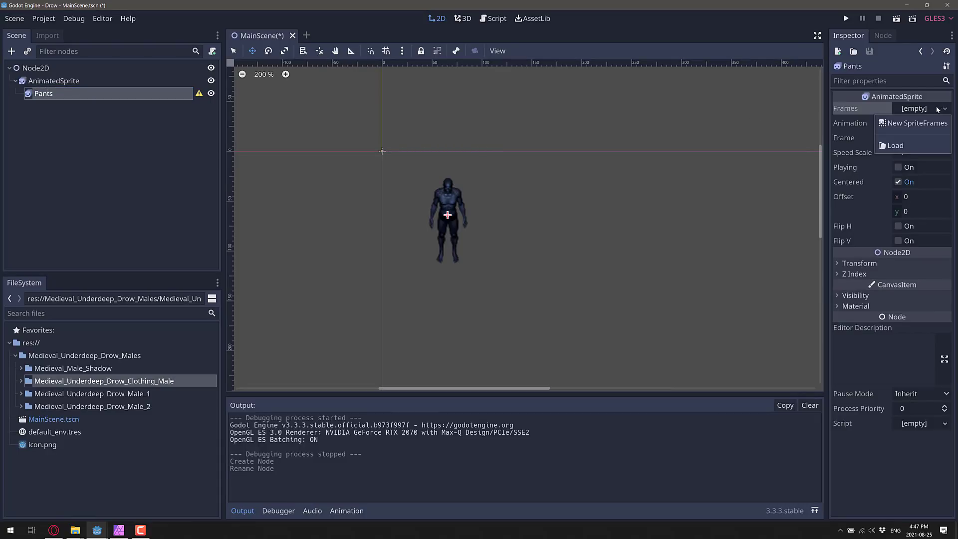
pyautogui.click(931, 123)
pyautogui.click(931, 109)
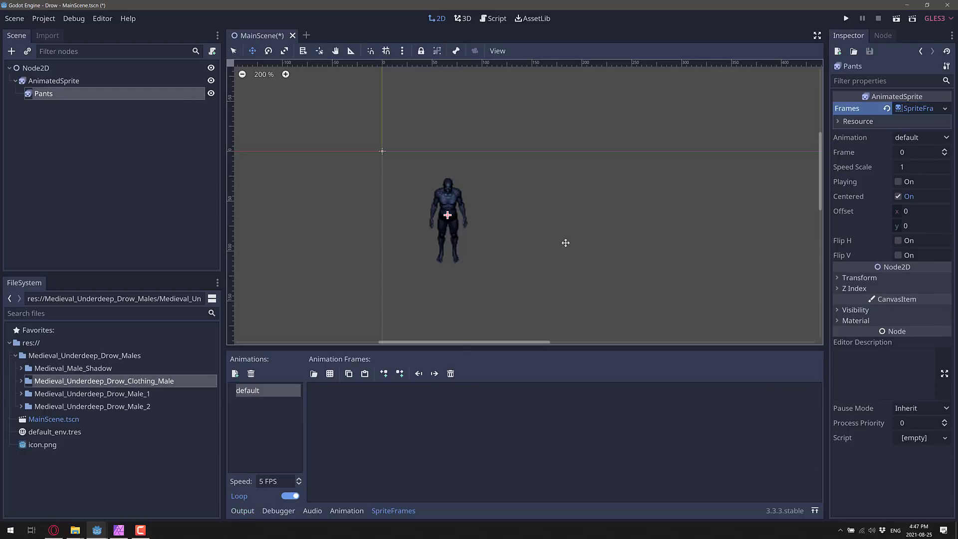
pyautogui.doubleClick(264, 392)
pyautogui.write('idle')
pyautogui.press('Return')
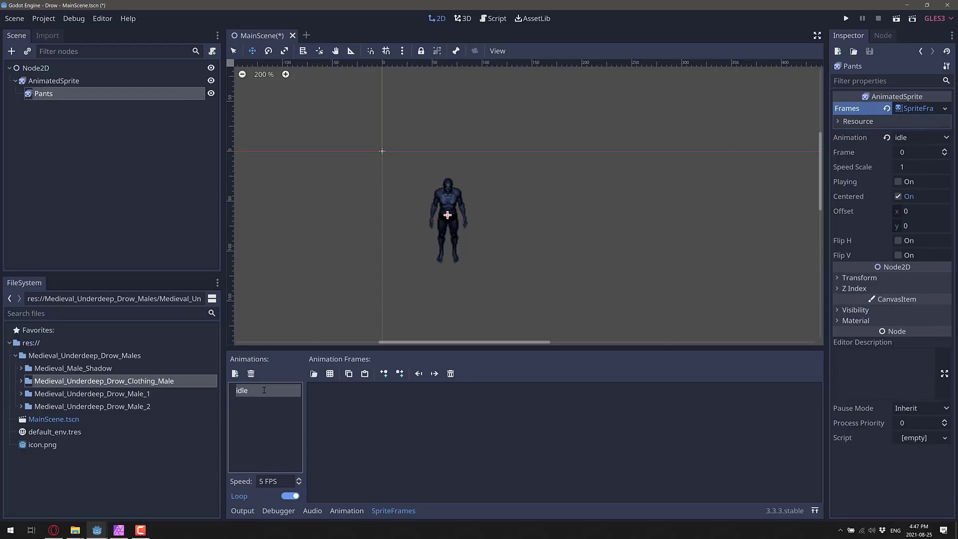
pyautogui.click(313, 373)
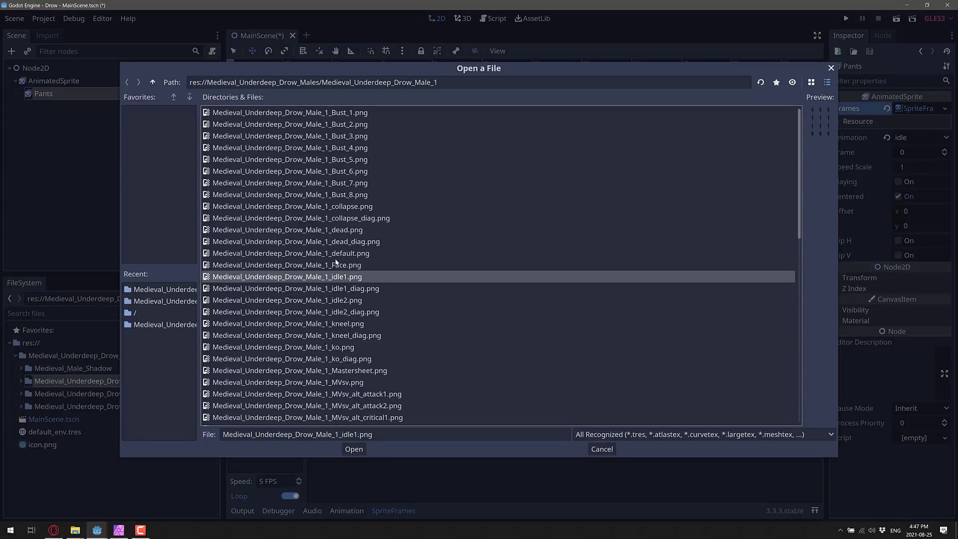
# Step: Pick the idle1 sheet from Clothing_Male's Medieval_Underdeep_Drow_Male_Bottom_1 folder
pyautogui.click(153, 84)
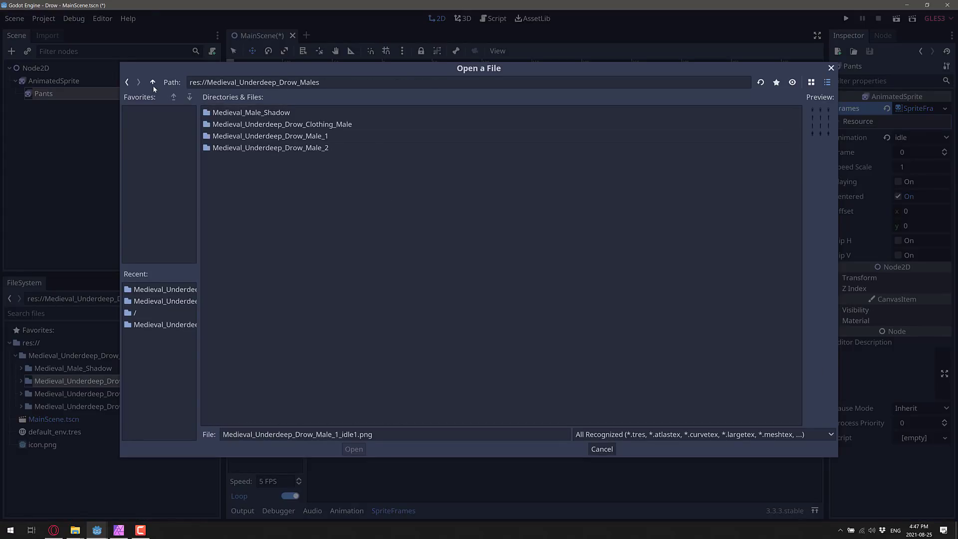
pyautogui.doubleClick(278, 125)
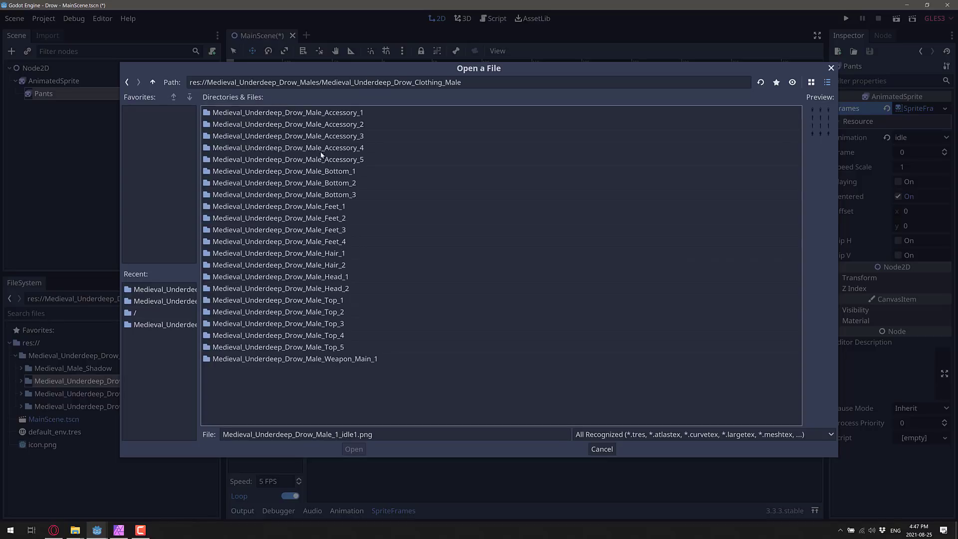
pyautogui.doubleClick(318, 172)
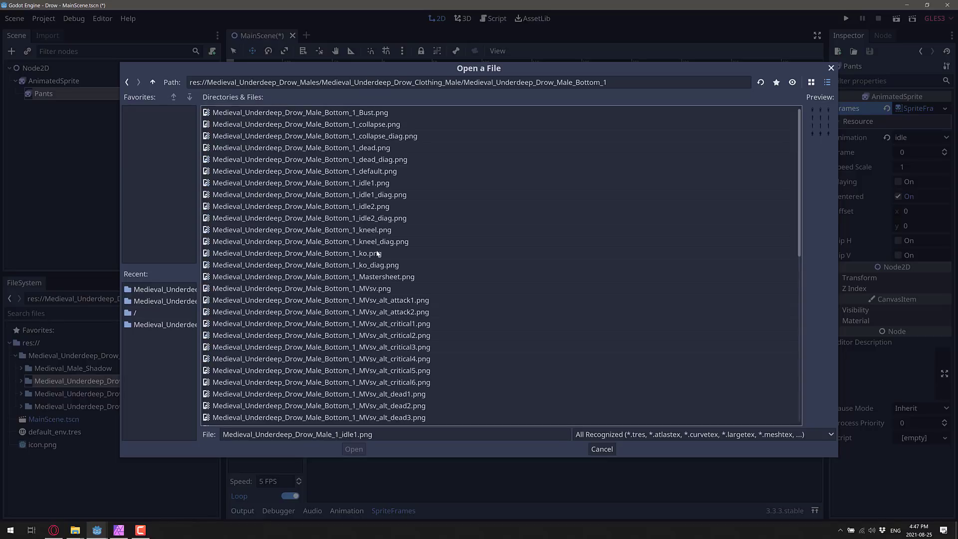
pyautogui.click(359, 183)
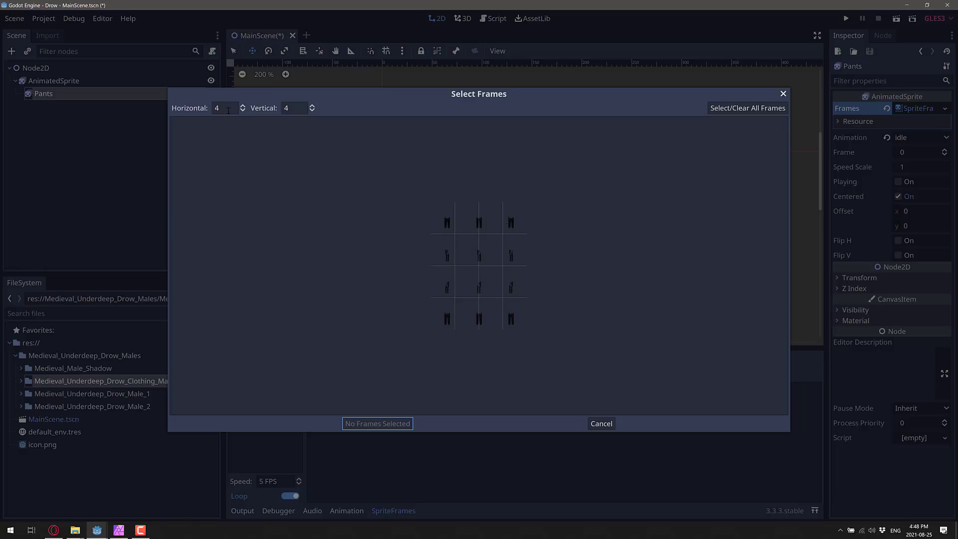
# Step: Set the grid to 3 columns and add the three top-row frames to Pants' idle
pyautogui.moveTo(228, 110); pyautogui.dragTo(186, 110)
pyautogui.write('3')
pyautogui.press('Tab')
pyautogui.click(451, 220)
pyautogui.click(479, 222)
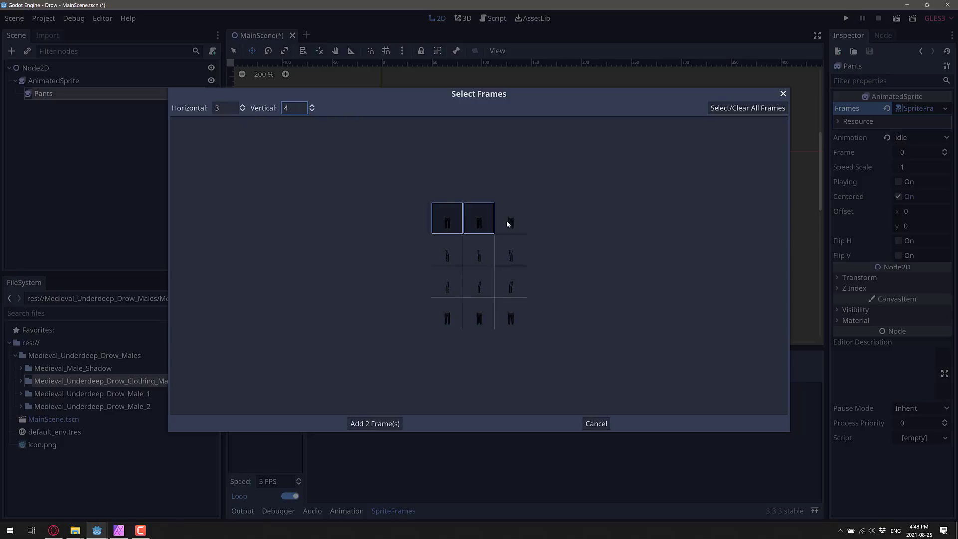
pyautogui.click(507, 223)
pyautogui.click(374, 424)
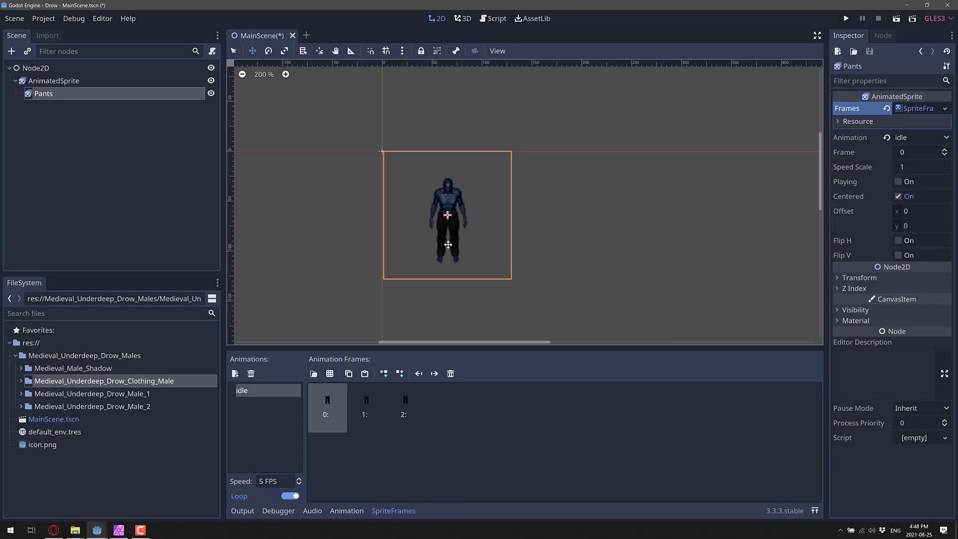
# Step: Drag the parent AnimatedSprite slightly to check the Pants move with it
pyautogui.click(66, 82)
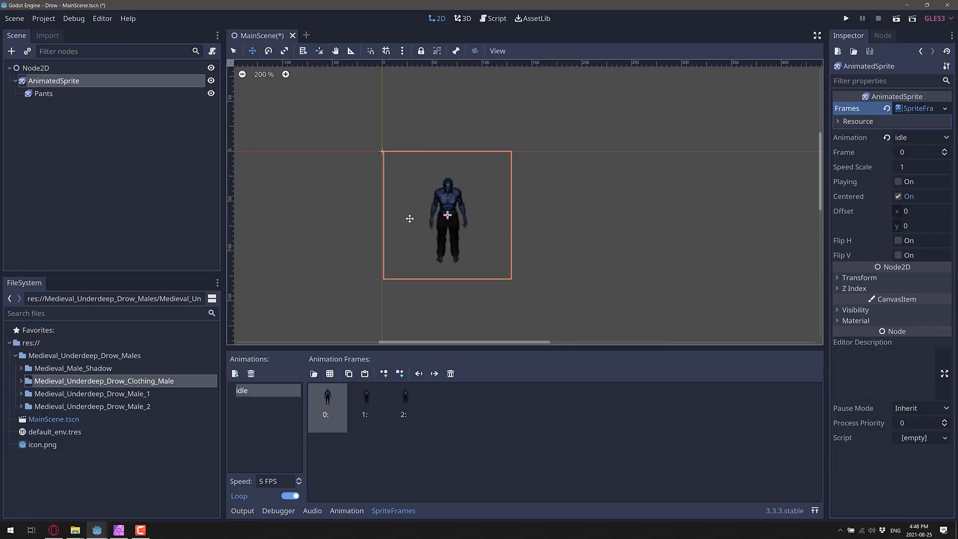
pyautogui.moveTo(409, 216)
pyautogui.mouseDown()
pyautogui.moveTo(560, 225)
pyautogui.moveTo(489, 233)
pyautogui.moveTo(408, 218)
pyautogui.mouseUp()
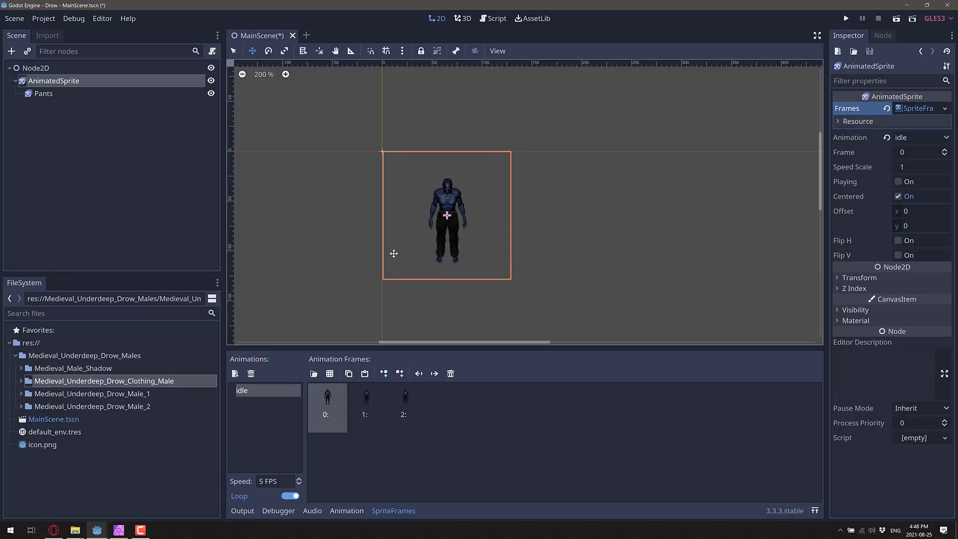
pyautogui.click(59, 104)
pyautogui.click(82, 90)
# Step: Rename the parent AnimatedSprite node to Drow
pyautogui.doubleClick(51, 82)
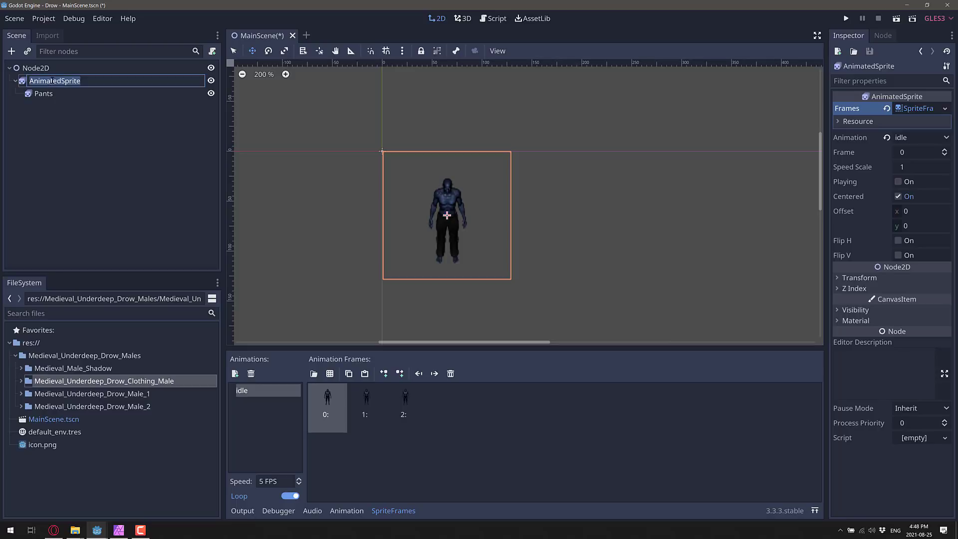
pyautogui.write('Drow')
pyautogui.press('Return')
pyautogui.click(51, 94)
# Step: Add another AnimatedSprite child under Drow and name it Weapon
pyautogui.click(45, 82)
pyautogui.click(11, 51)
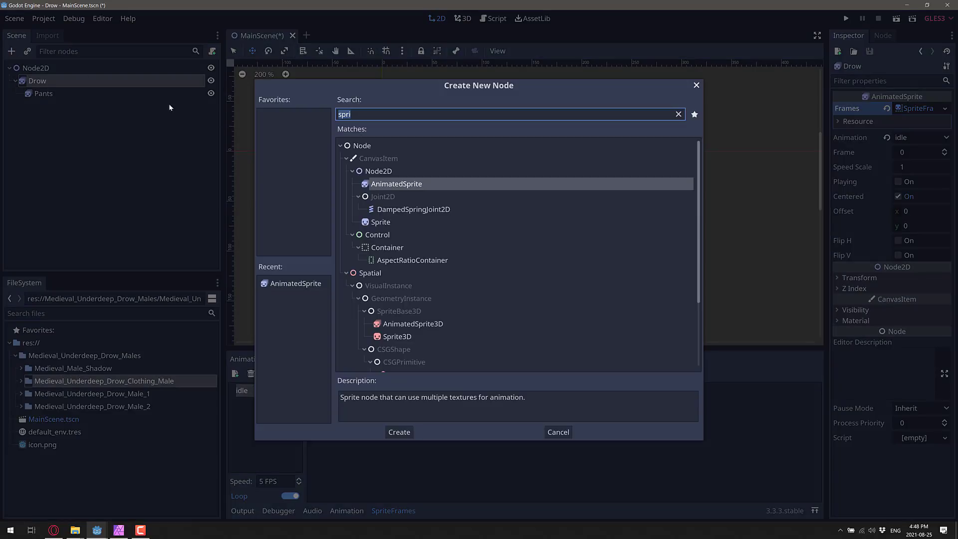
pyautogui.doubleClick(449, 188)
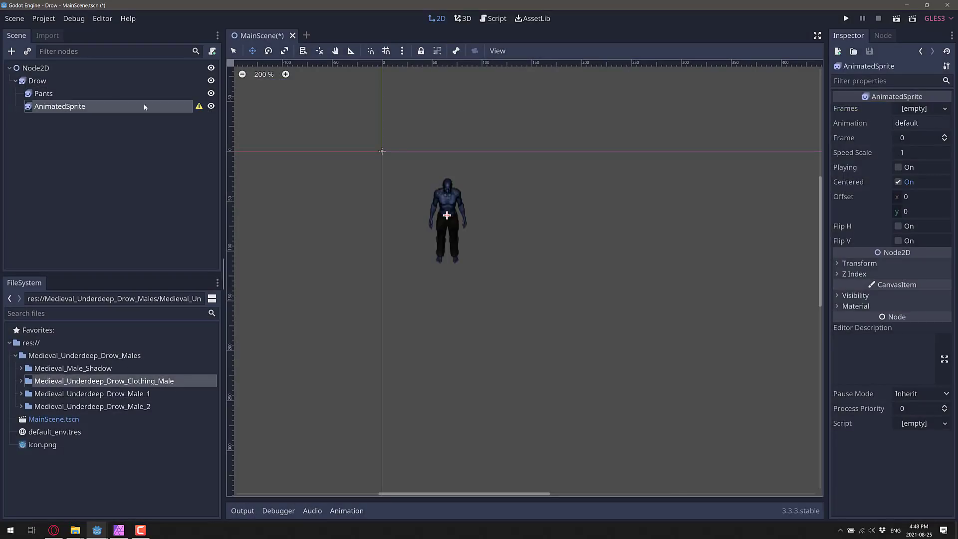
pyautogui.doubleClick(78, 106)
pyautogui.write('Weapon')
pyautogui.press('Return')
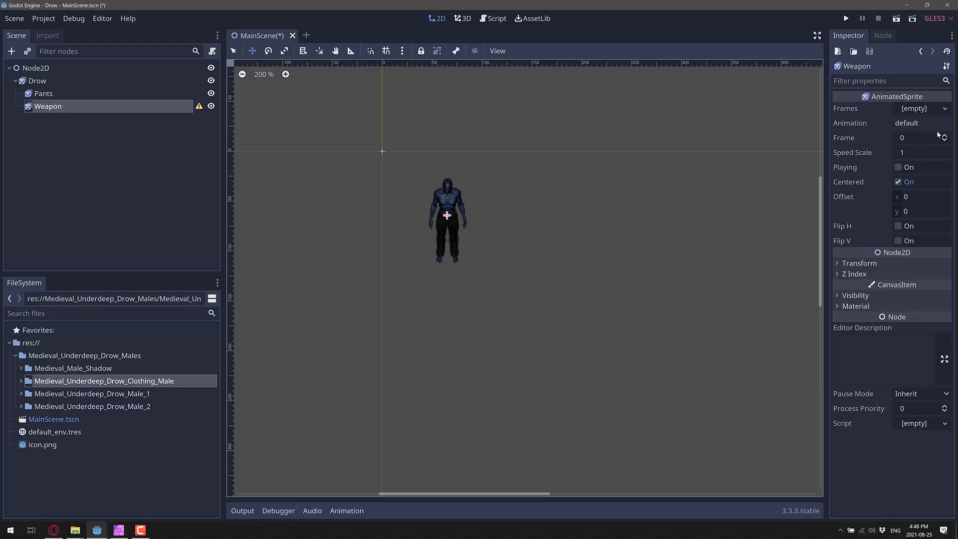
# Step: Give Weapon new SpriteFrames and rename its default animation to idle
pyautogui.click(932, 108)
pyautogui.click(921, 122)
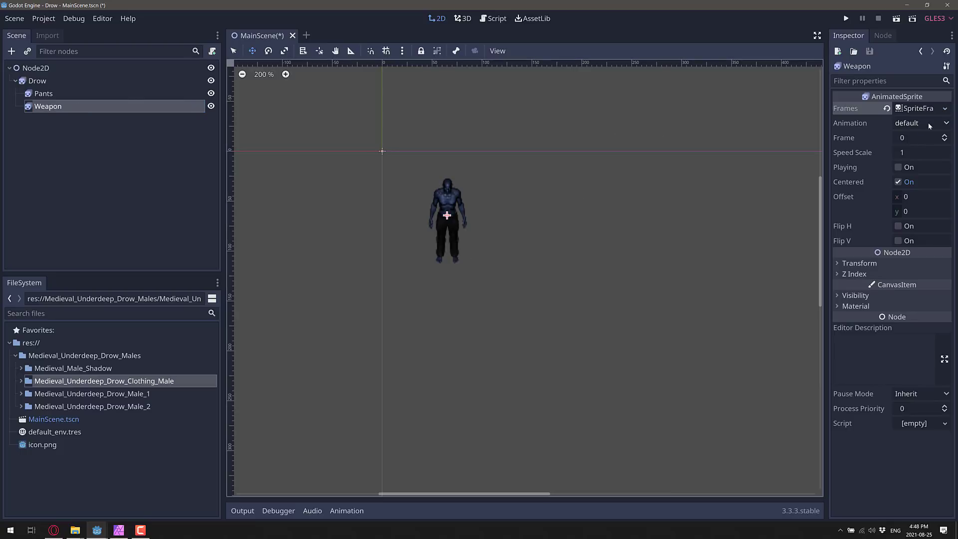
pyautogui.click(923, 109)
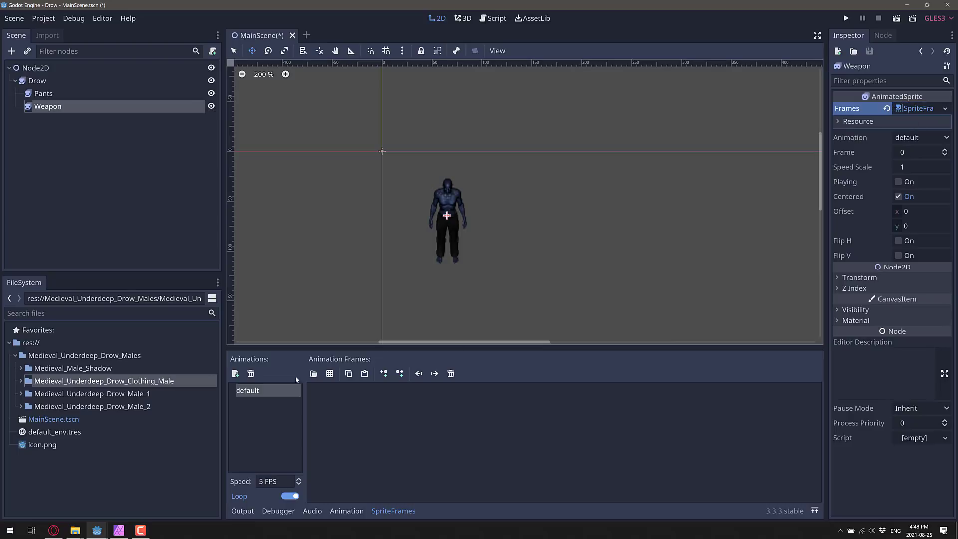
pyautogui.click(249, 391)
pyautogui.write('idle')
pyautogui.press('Return')
# Step: Add three top-row frames from the Weapon_Main_1 idle1 sheet, sliced 3×4, to idle
pyautogui.click(329, 373)
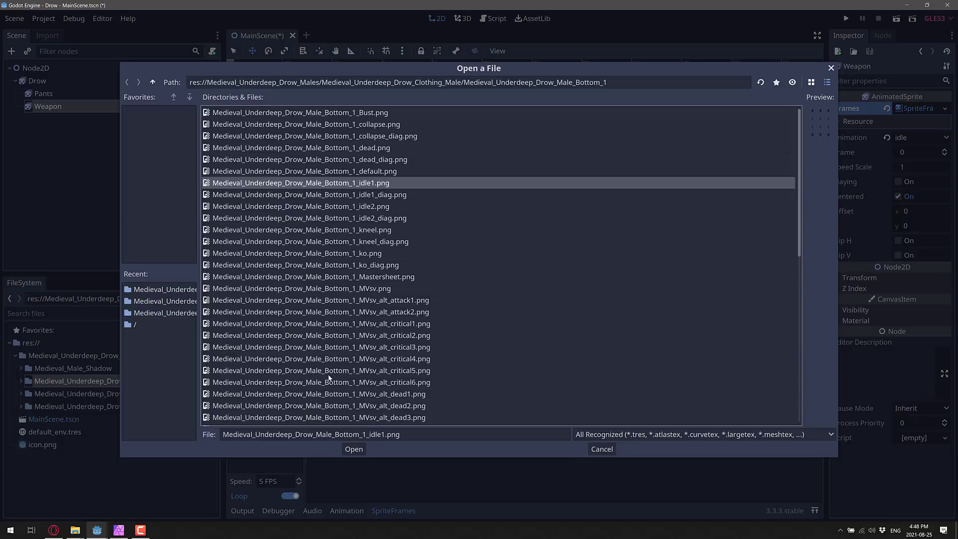
pyautogui.click(153, 82)
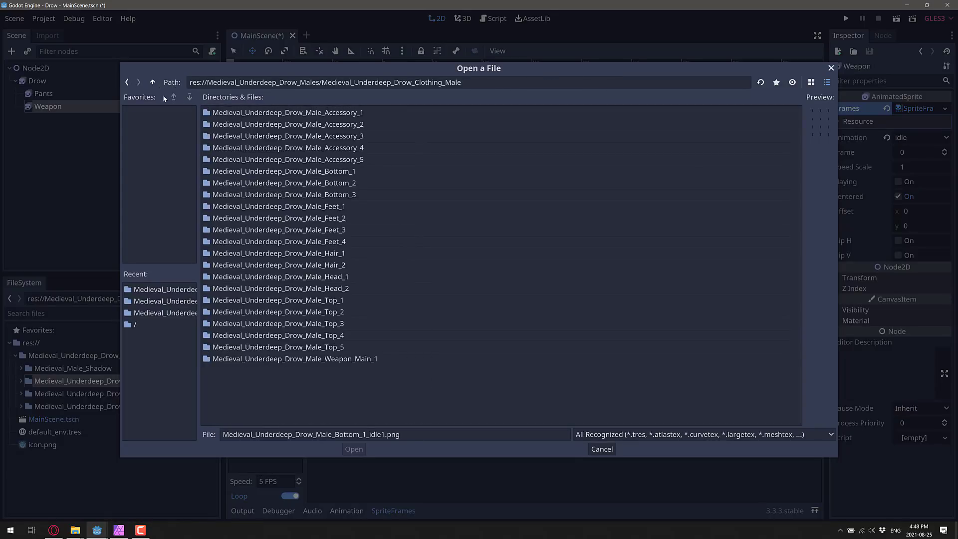
pyautogui.doubleClick(309, 358)
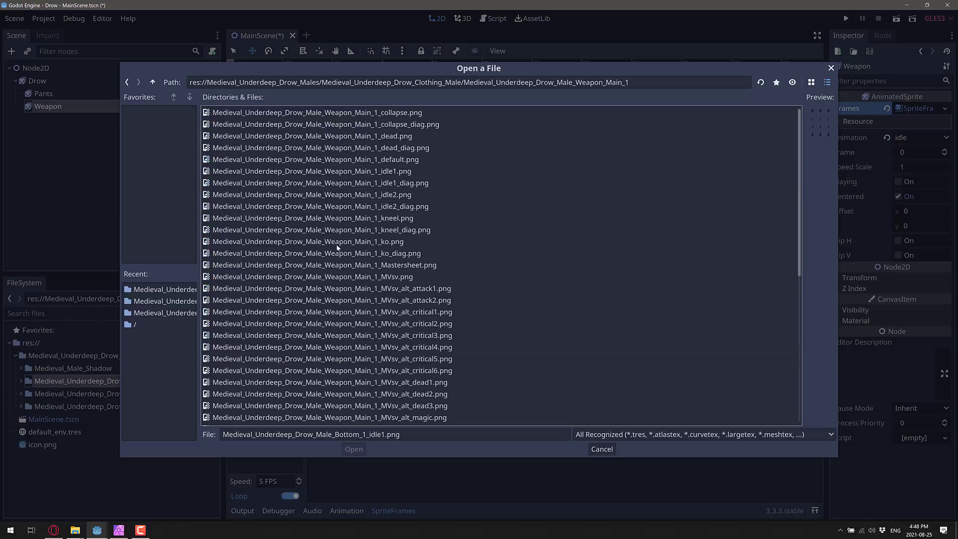
pyautogui.click(349, 172)
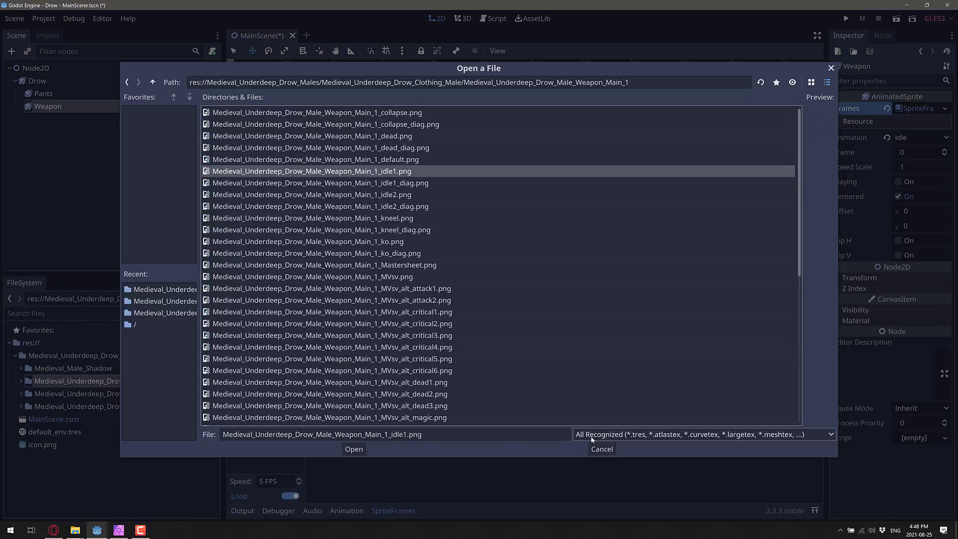
pyautogui.click(354, 448)
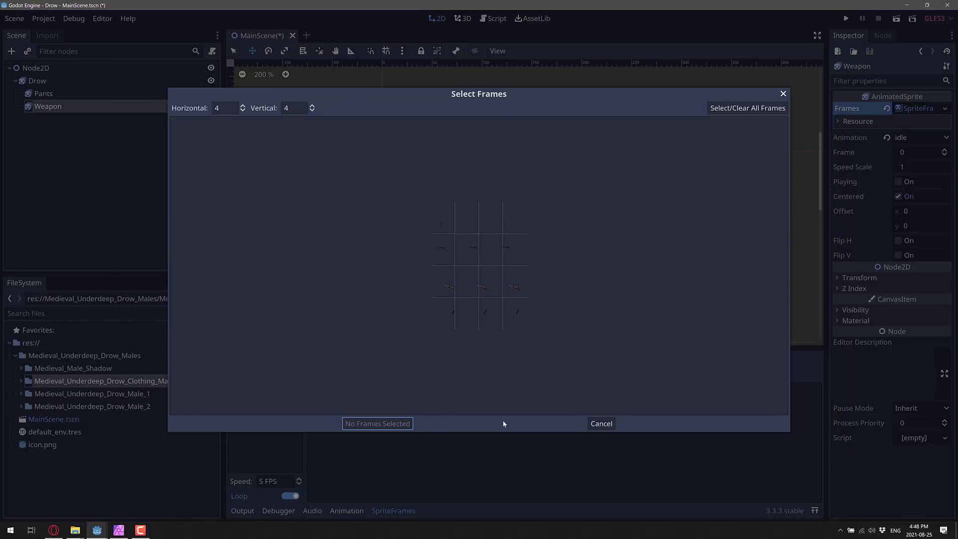
pyautogui.doubleClick(218, 108)
pyautogui.click(306, 111)
pyautogui.click(474, 230)
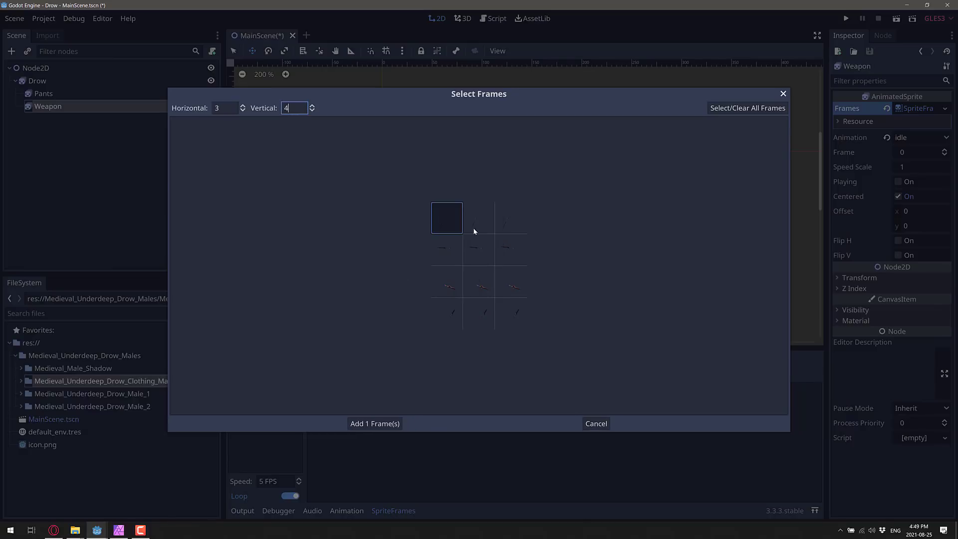
pyautogui.click(394, 424)
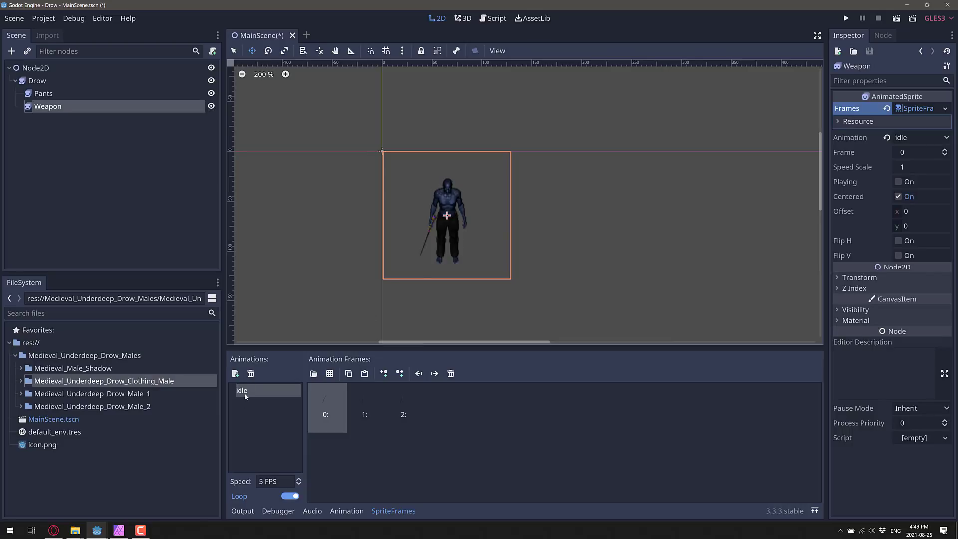
# Step: Add a new animation named idle_Right, then cancel loading a sprite sheet for it
pyautogui.click(235, 373)
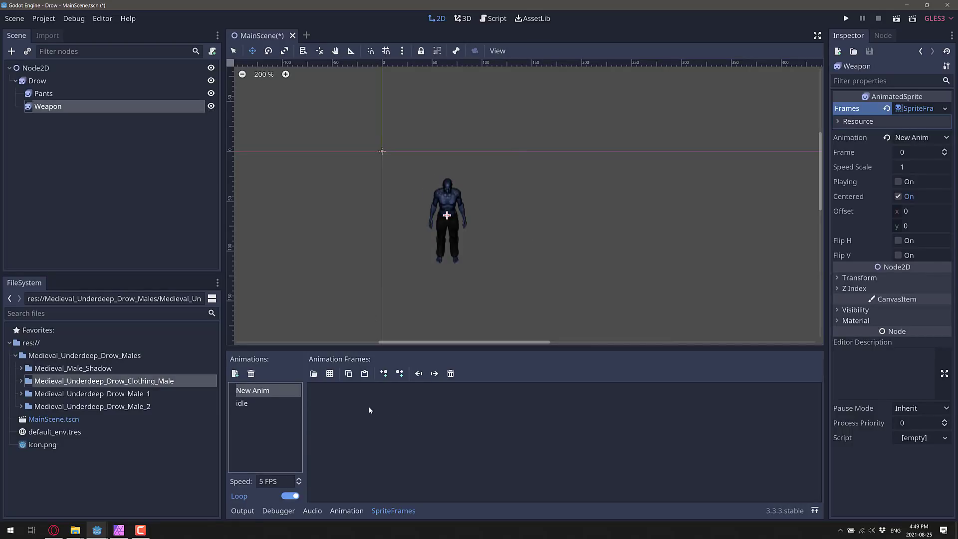
pyautogui.click(279, 391)
pyautogui.write('idle_Right')
pyautogui.press('Return')
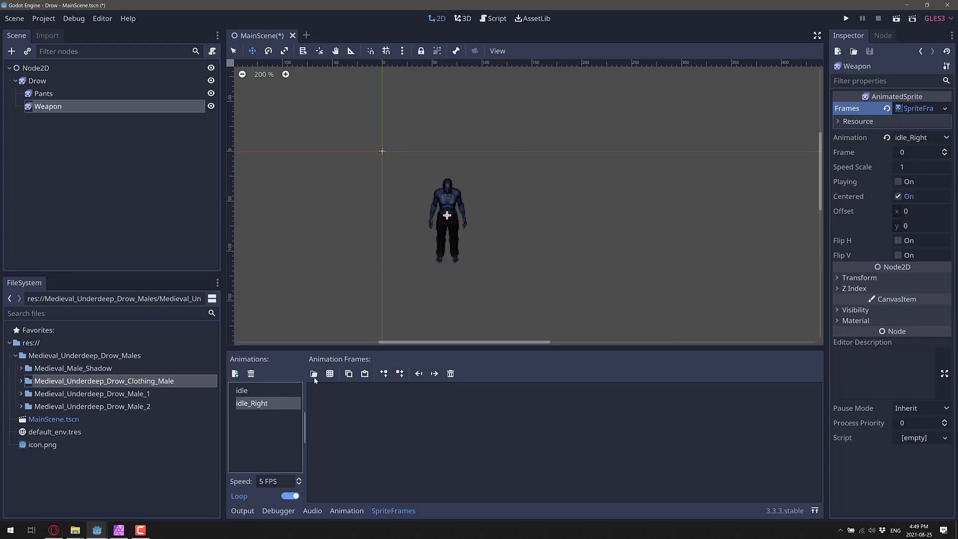
pyautogui.click(314, 375)
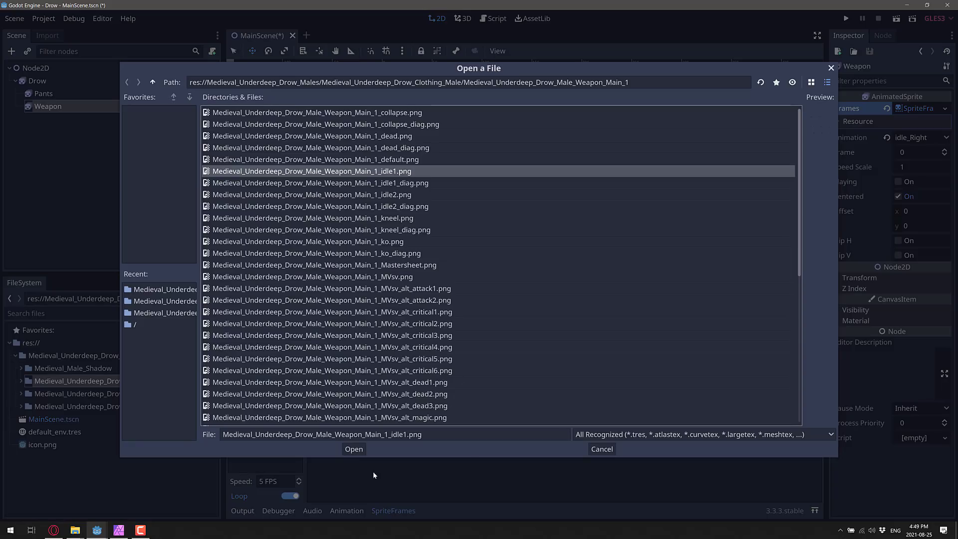
pyautogui.click(609, 450)
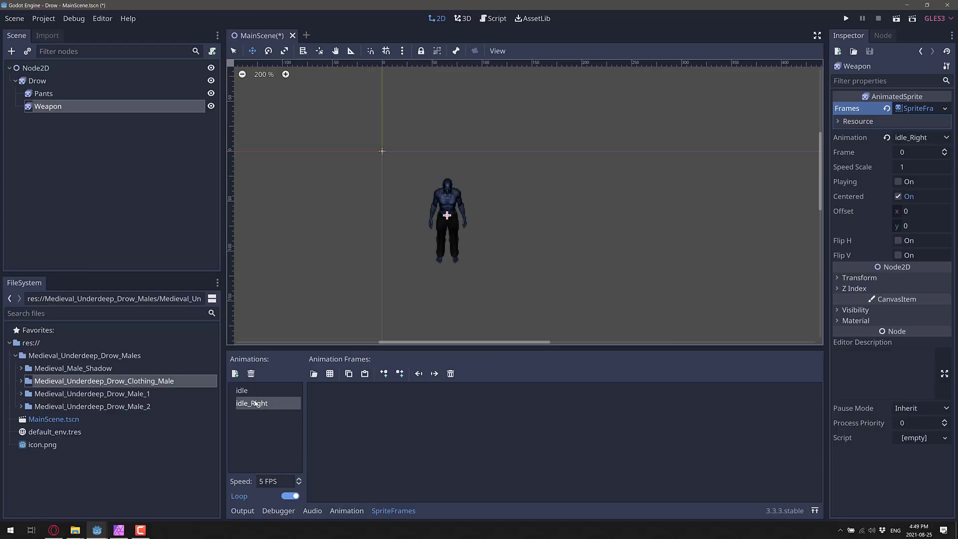
# Step: Delete the idle_Right animation and return to the idle animation
pyautogui.click(251, 374)
pyautogui.click(456, 275)
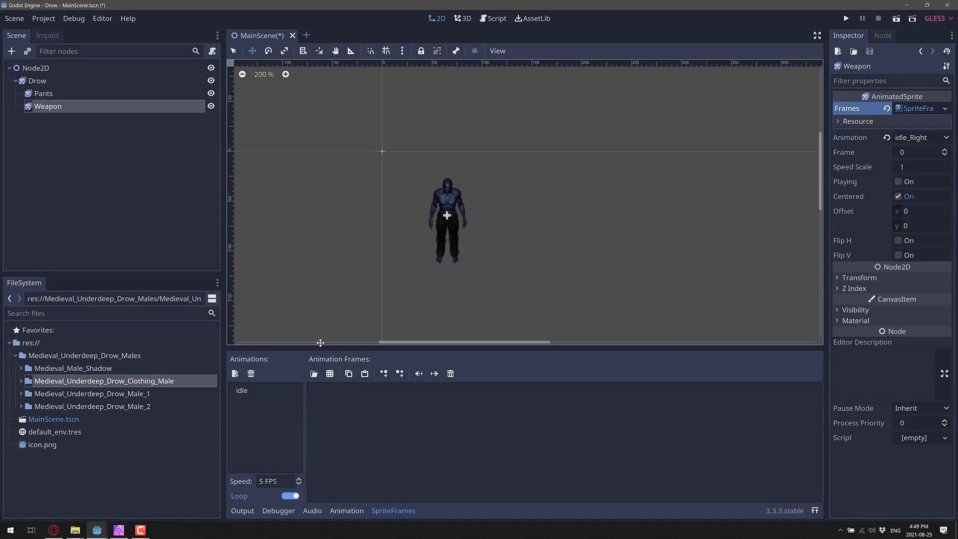
pyautogui.click(250, 390)
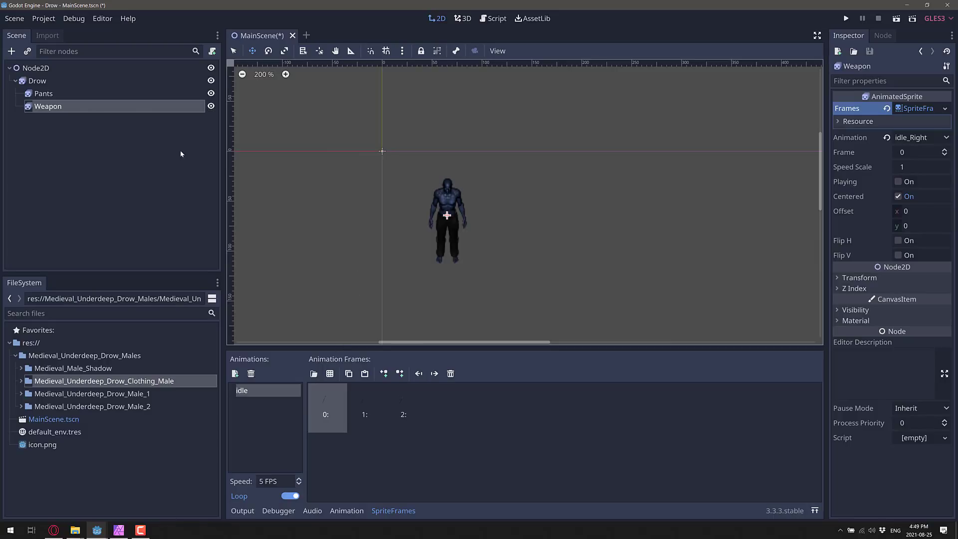
# Step: Set the Weapon sprite's animation back to idle so it shows the sword
pyautogui.click(50, 94)
pyautogui.click(46, 81)
pyautogui.click(50, 94)
pyautogui.click(52, 106)
pyautogui.click(944, 138)
pyautogui.click(913, 161)
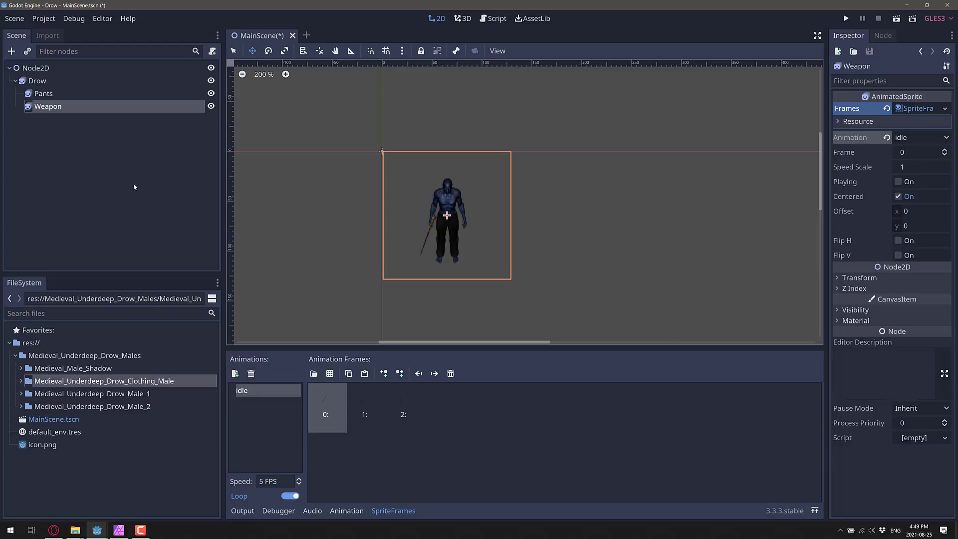
# Step: Turn on Playing for the Pants and Weapon sprites so their idle animations loop
pyautogui.click(43, 82)
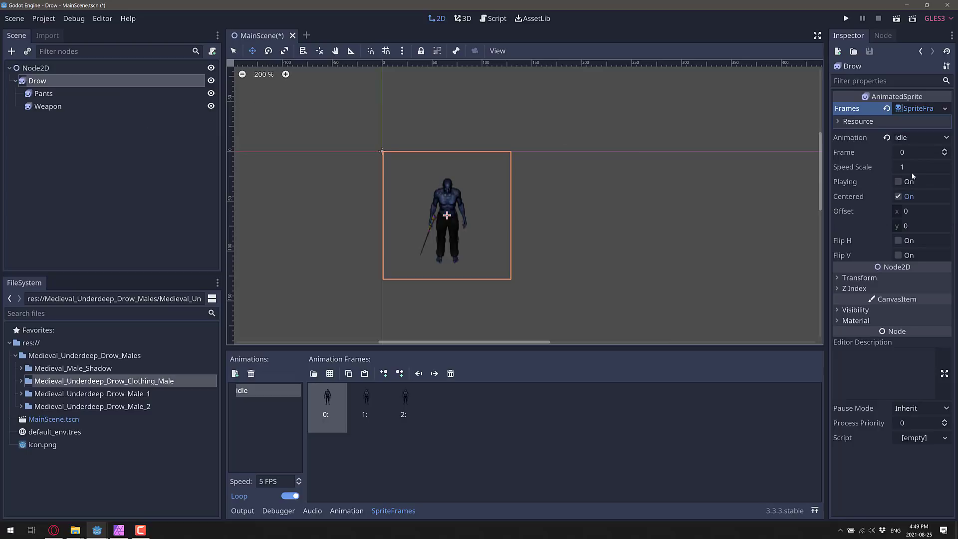
pyautogui.click(56, 94)
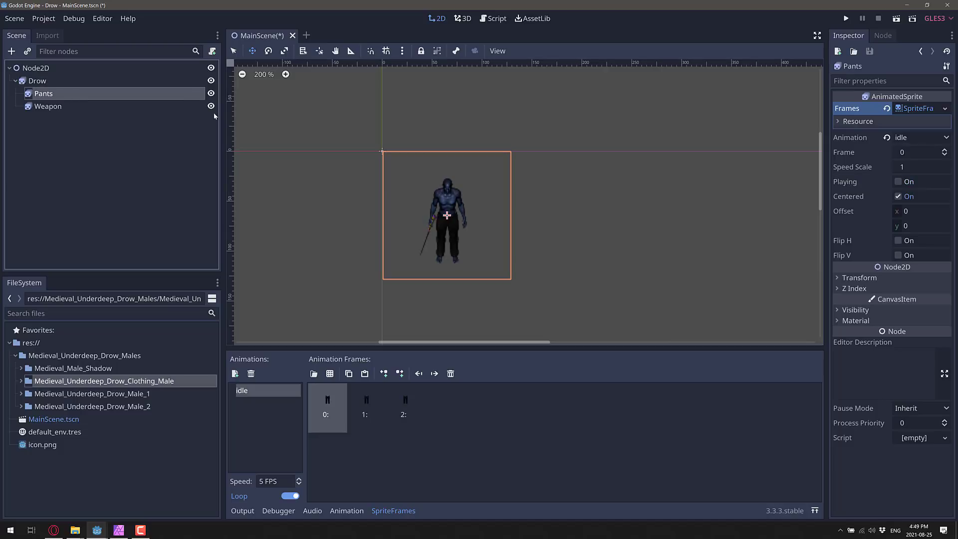
pyautogui.click(897, 182)
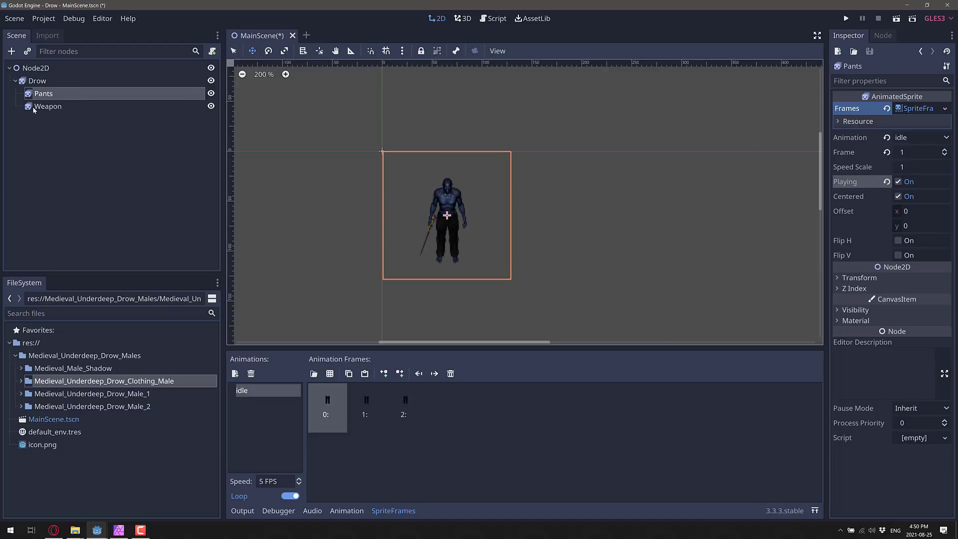
pyautogui.click(40, 107)
pyautogui.click(897, 181)
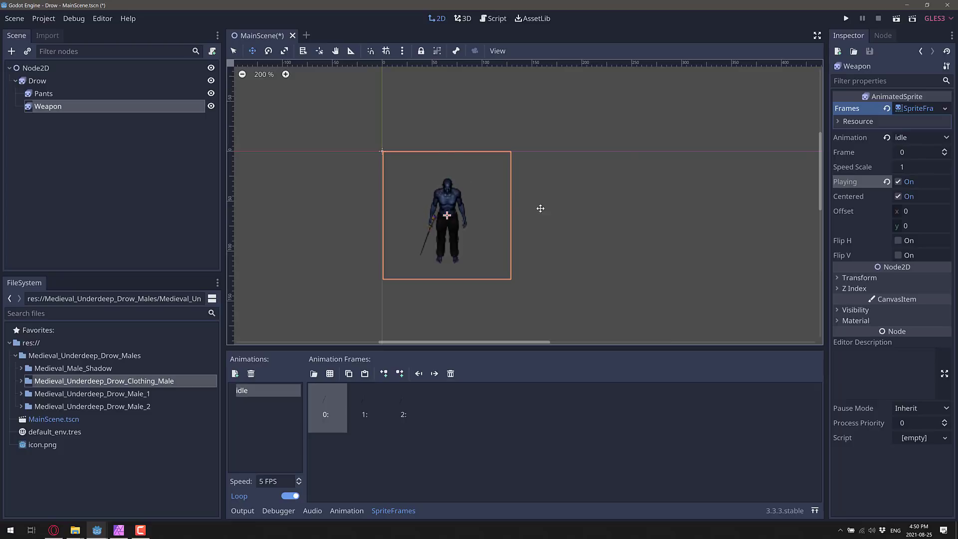
pyautogui.scroll(3, 498, 205)
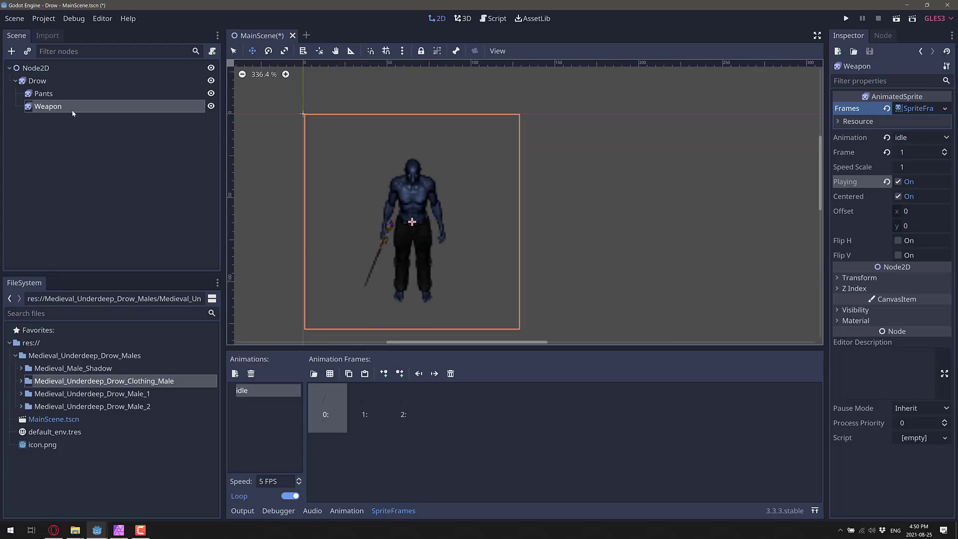
# Step: Add an AnimatedSprite child under Drow via the 'anim' node search and name it Shirt
pyautogui.click(50, 80)
pyautogui.hotkey('ctrl', 'a')
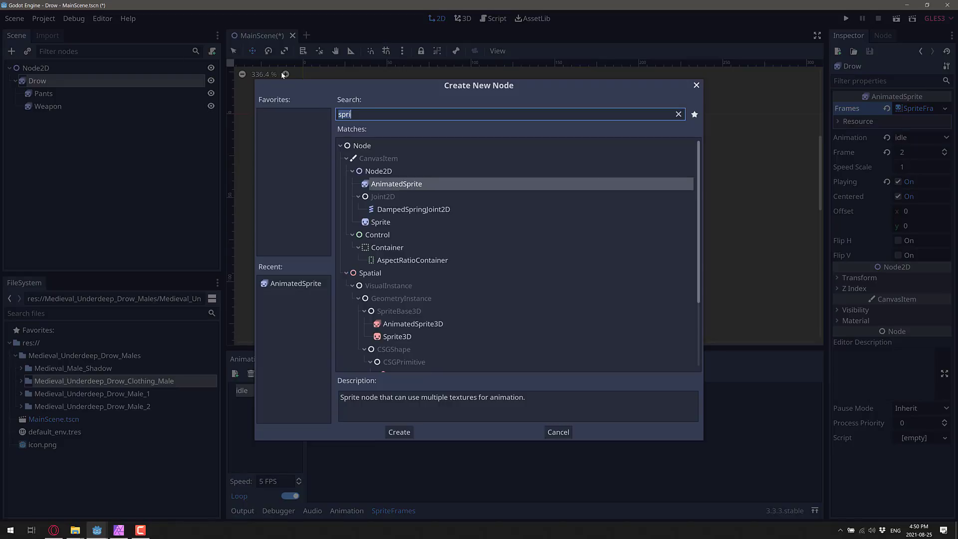
pyautogui.write('Shirt')
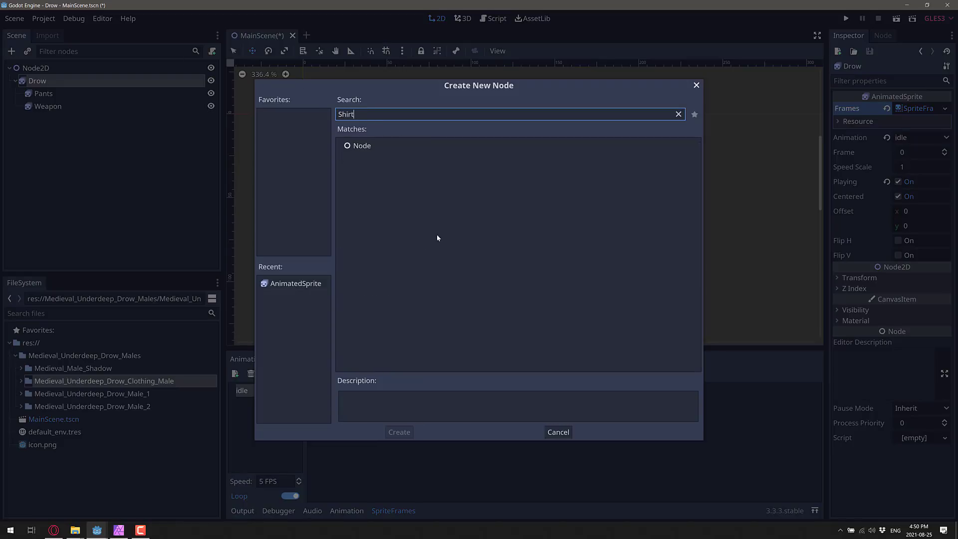
pyautogui.press('Escape')
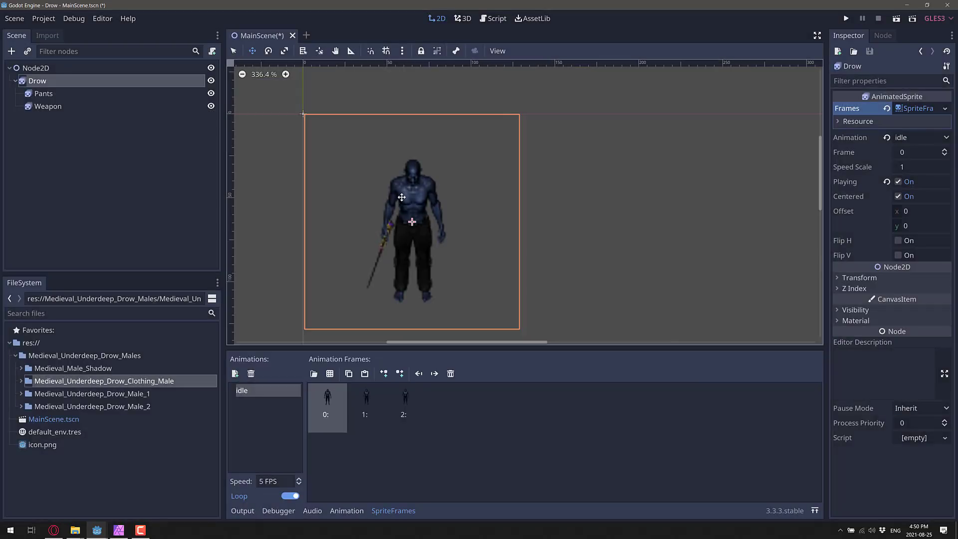
pyautogui.click(12, 52)
pyautogui.write('anim')
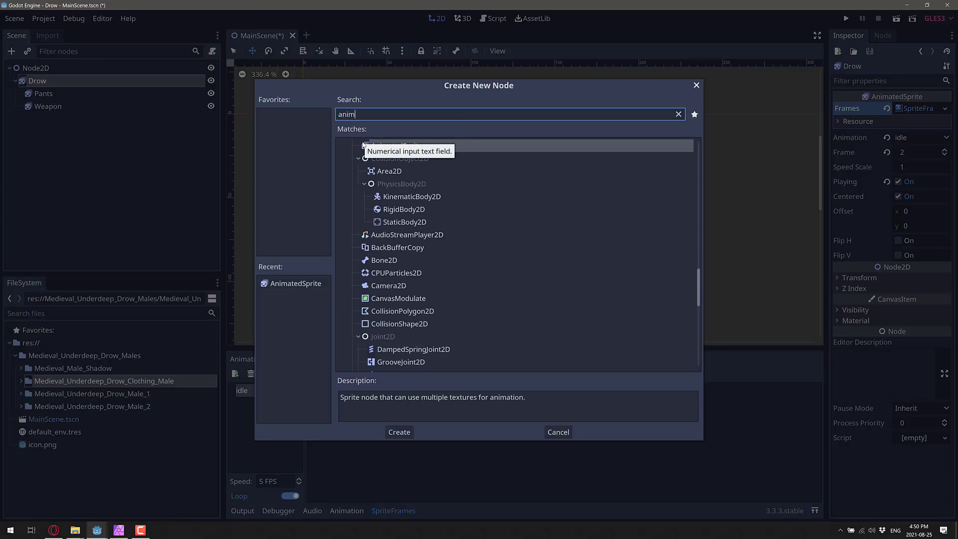
pyautogui.scroll(2, 497, 207)
pyautogui.doubleClick(391, 205)
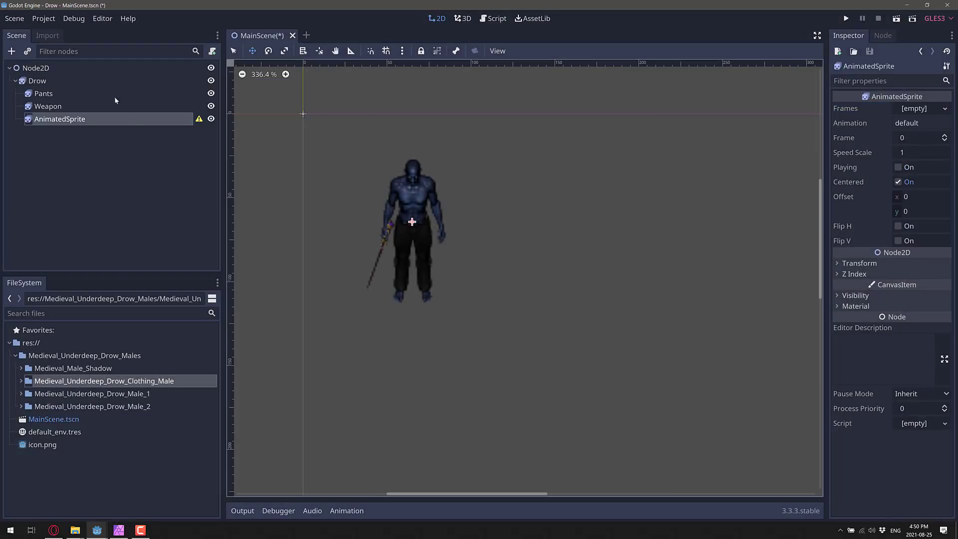
pyautogui.doubleClick(61, 119)
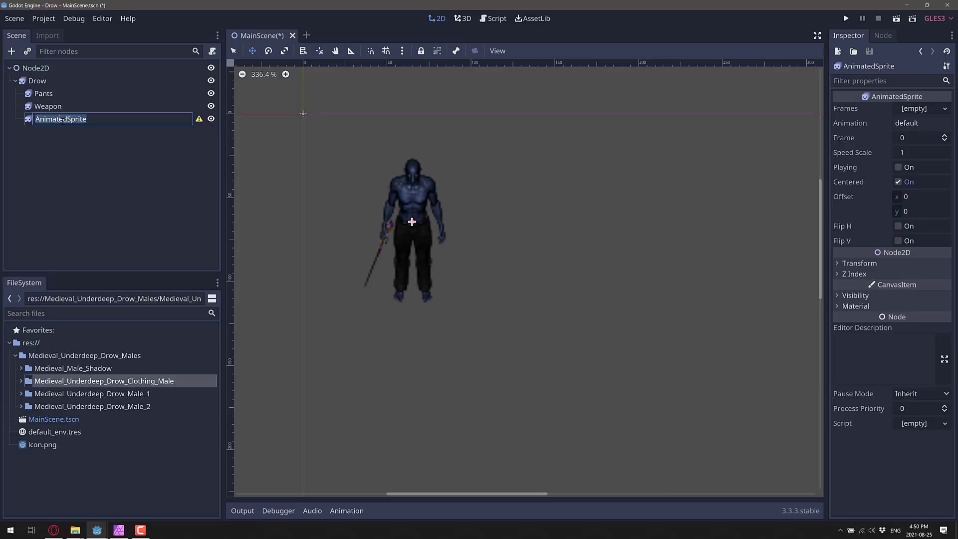
pyautogui.write('Shirt')
pyautogui.press('Return')
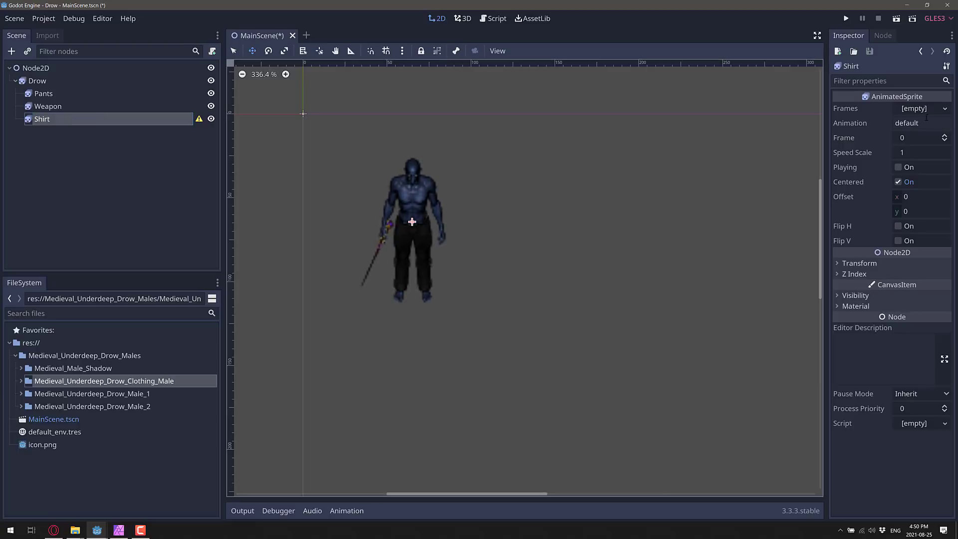
# Step: Give Shirt a new SpriteFrames resource with its animation renamed to idle
pyautogui.click(944, 109)
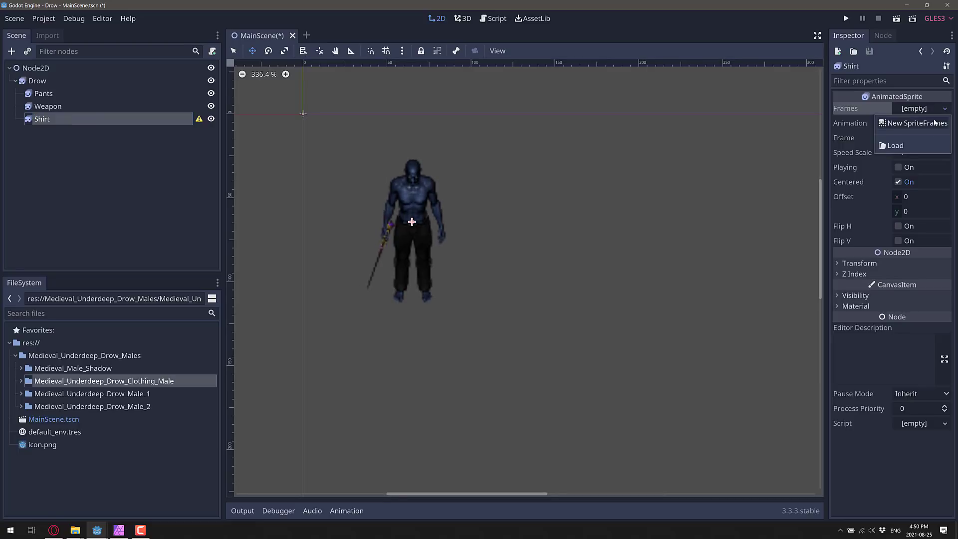
pyautogui.click(931, 122)
pyautogui.click(930, 111)
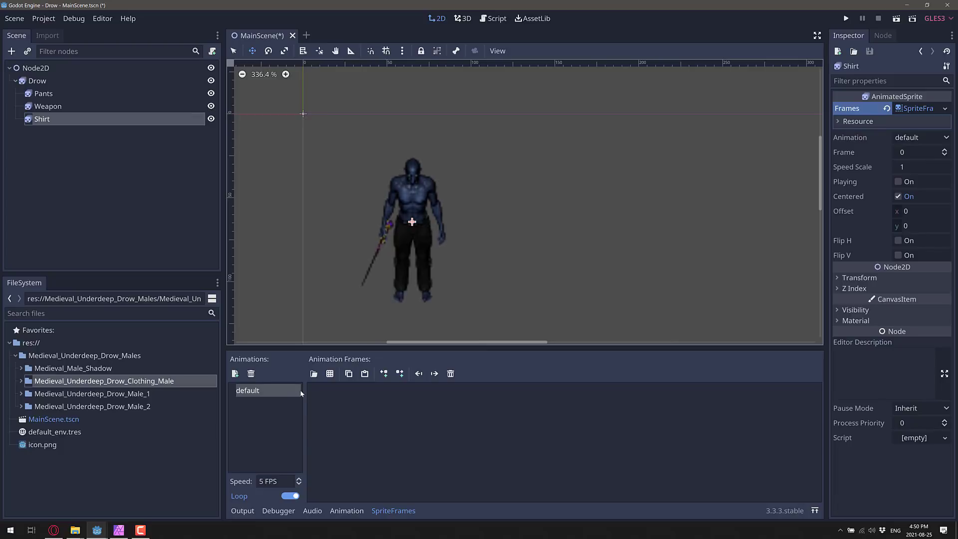
pyautogui.doubleClick(248, 390)
pyautogui.write('idle')
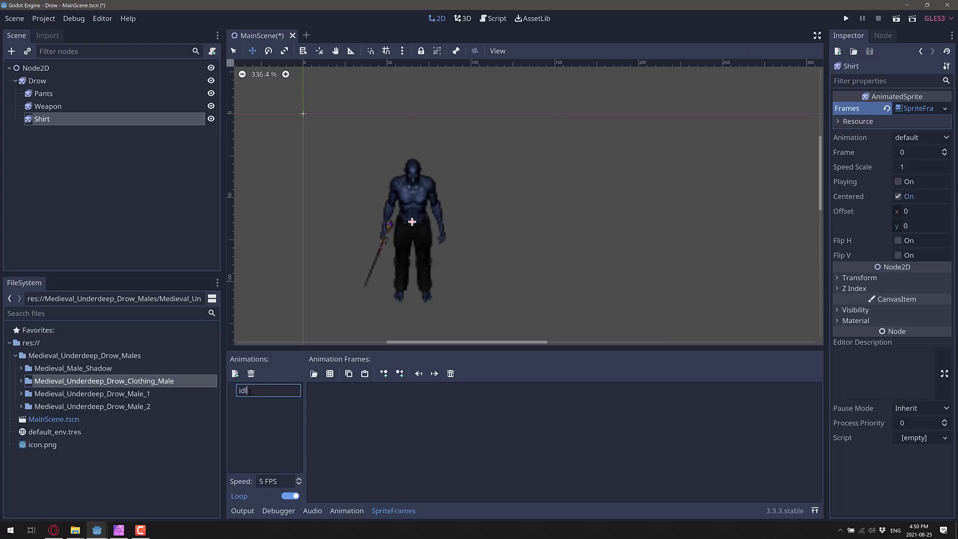
pyautogui.press('Return')
# Step: Browse the sprite-sheet picker to the Drow Clothing_Male Top_1 folder
pyautogui.click(329, 373)
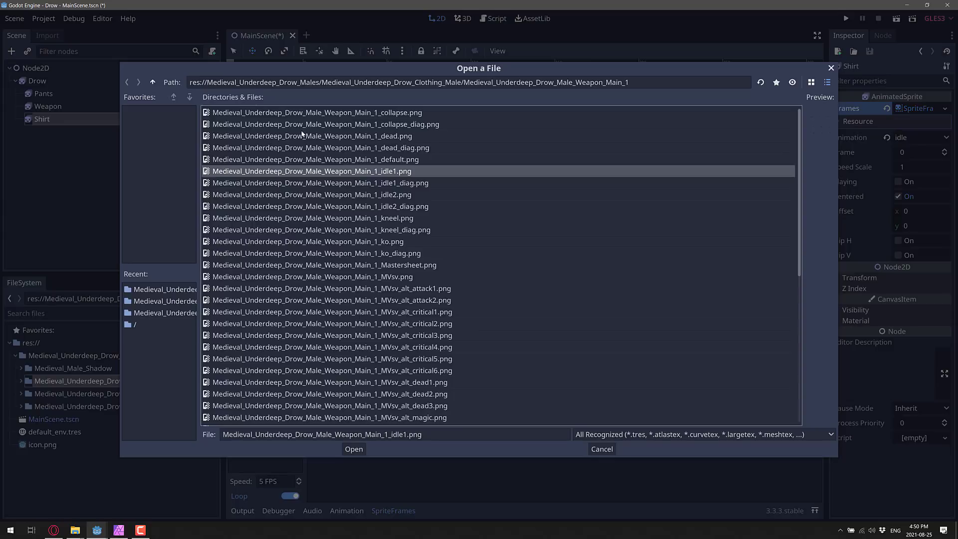
pyautogui.click(153, 82)
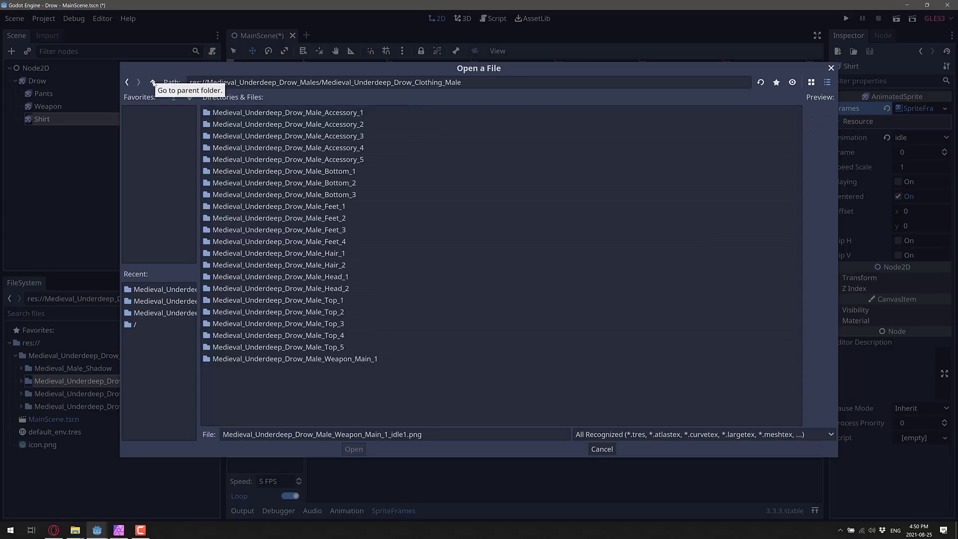
pyautogui.click(153, 83)
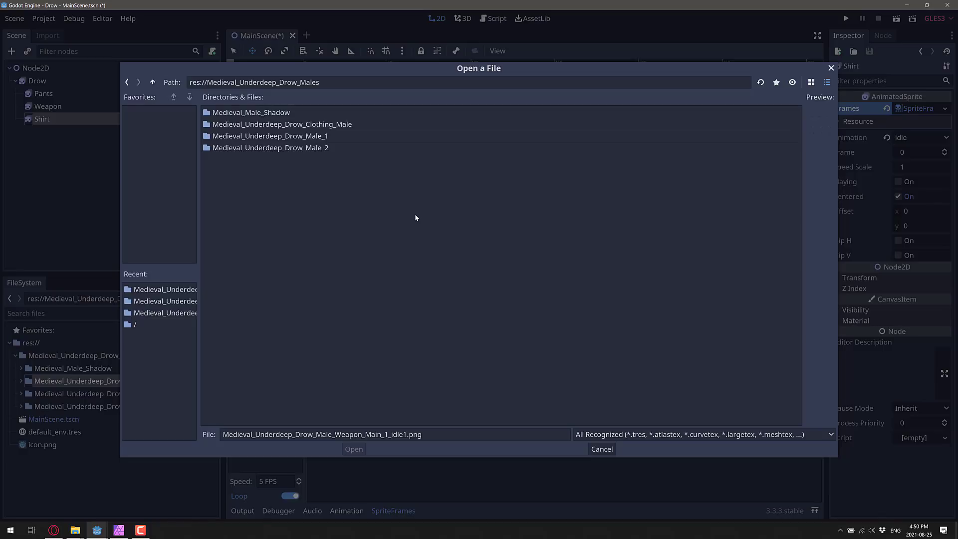
pyautogui.click(153, 83)
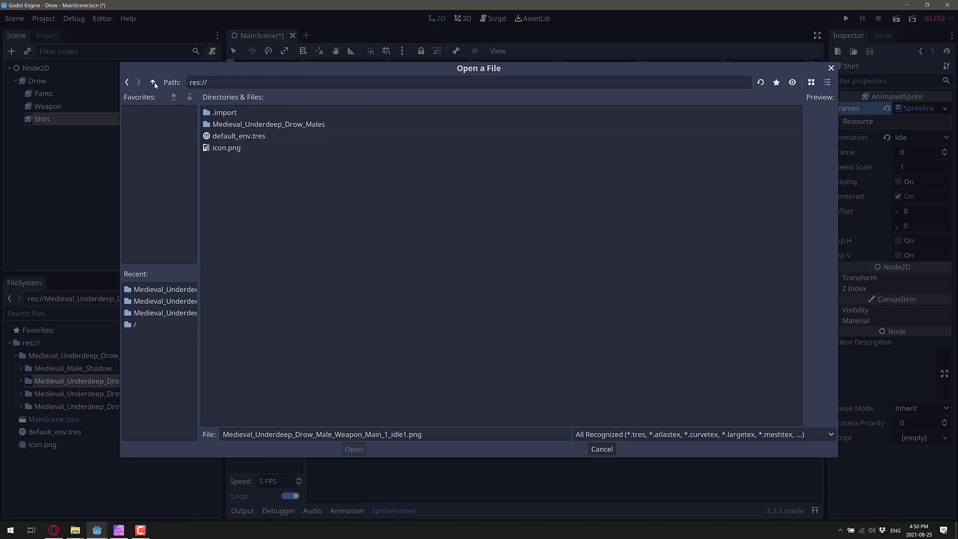
pyautogui.doubleClick(299, 126)
pyautogui.doubleClick(256, 124)
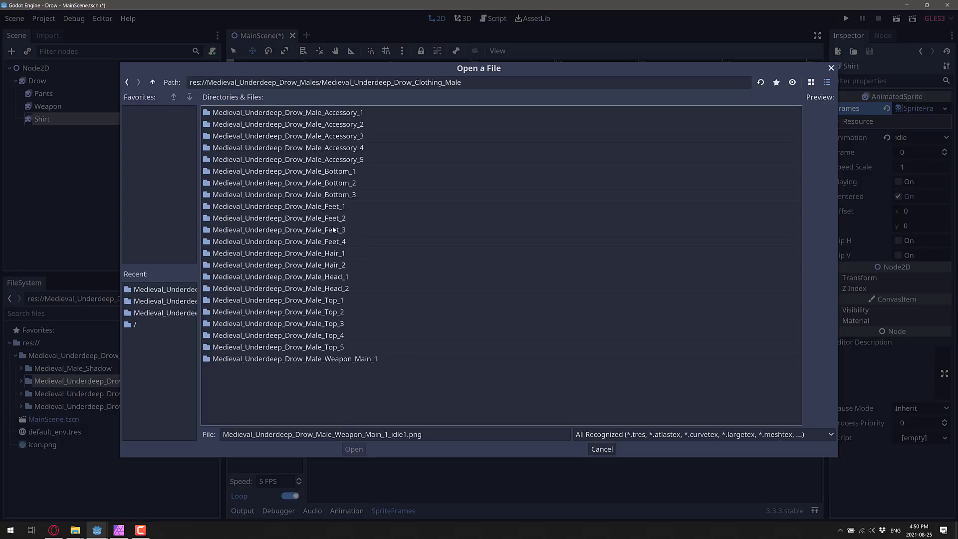
pyautogui.doubleClick(321, 301)
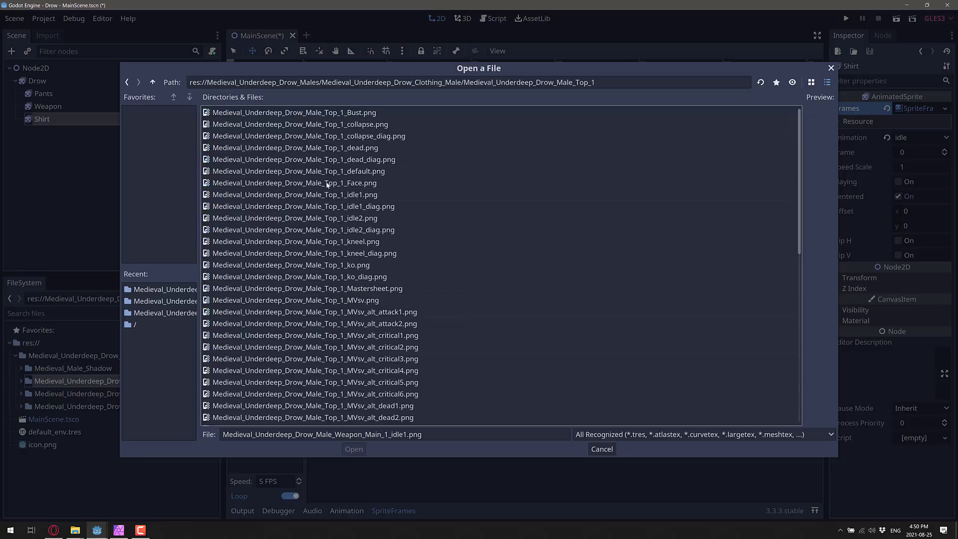
# Step: Slice Top_1 idle1.png into 3 columns and add the three top-row frames to idle
pyautogui.doubleClick(338, 195)
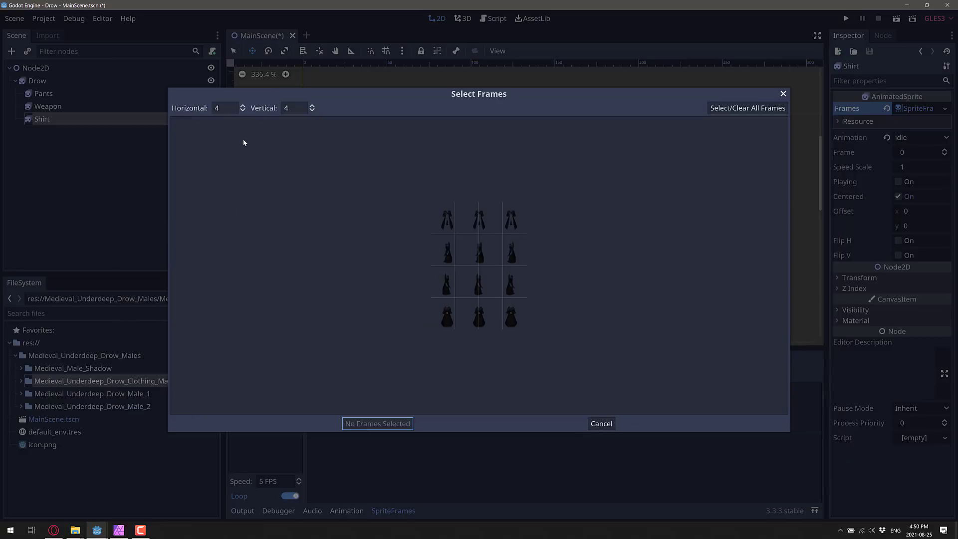
pyautogui.doubleClick(224, 108)
pyautogui.write('3')
pyautogui.click(288, 108)
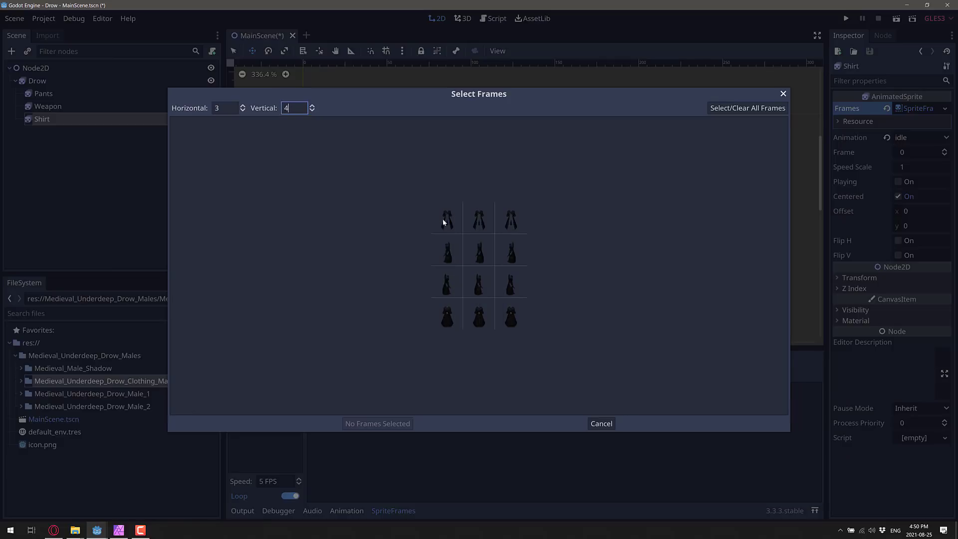
pyautogui.click(443, 216)
pyautogui.click(479, 219)
pyautogui.click(513, 223)
pyautogui.click(375, 423)
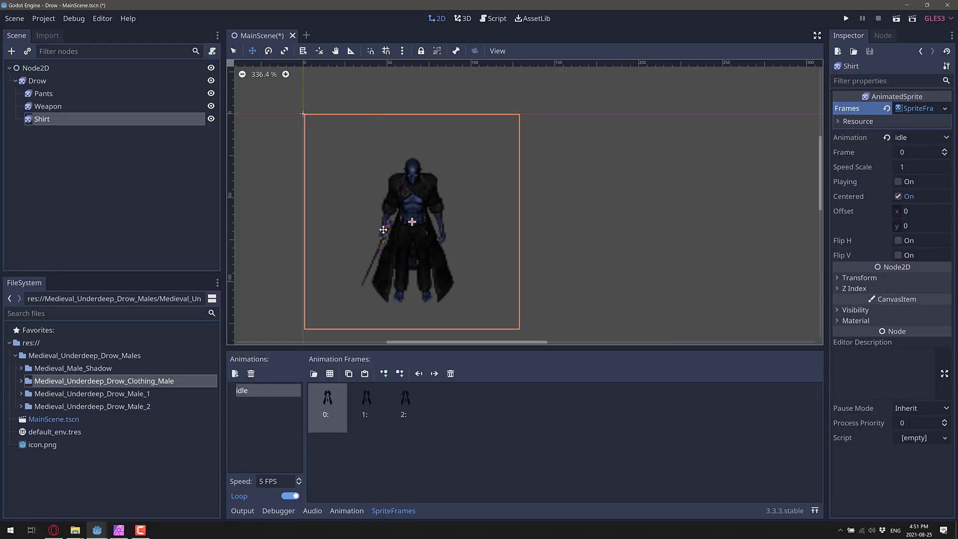
# Step: Add another AnimatedSprite child under Drow and name it shadow
pyautogui.click(36, 79)
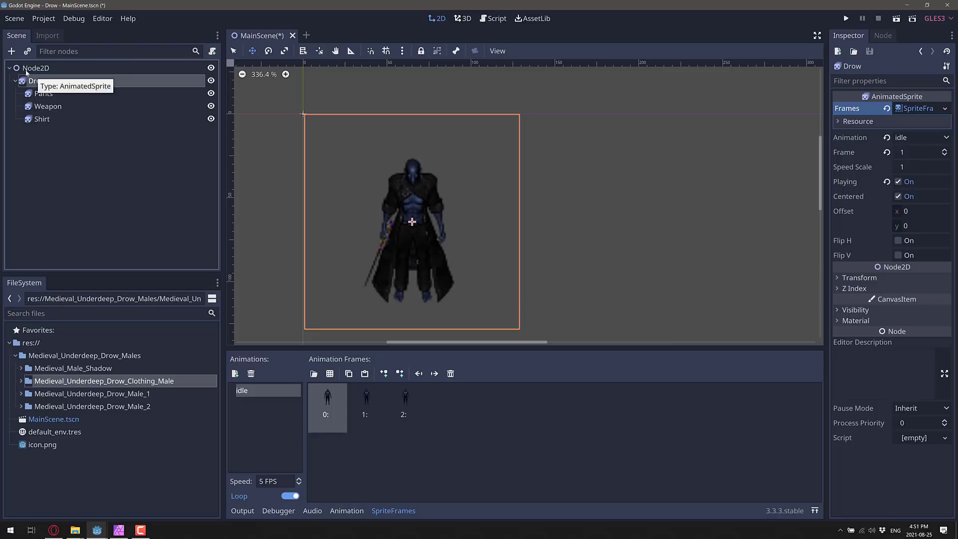
pyautogui.hotkey('ctrl', 'a')
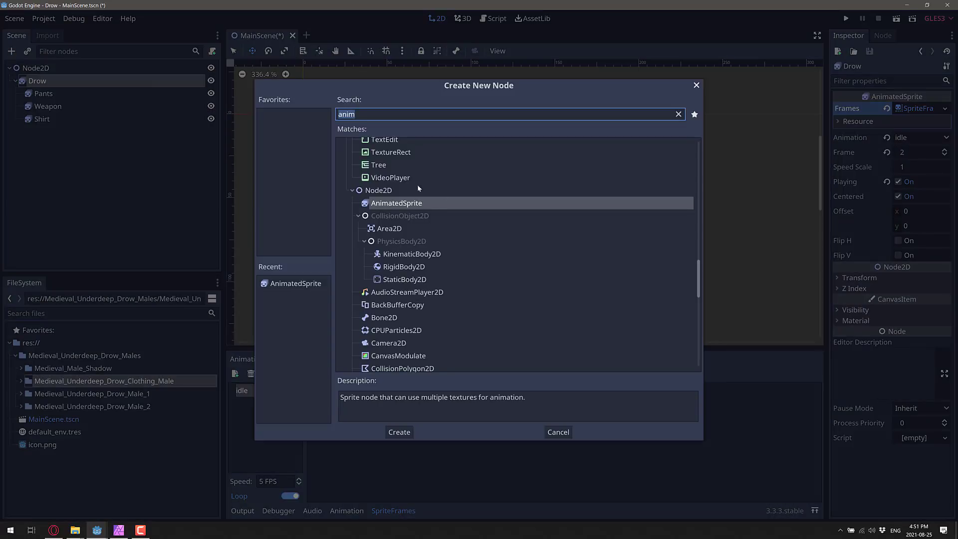
pyautogui.press('Return')
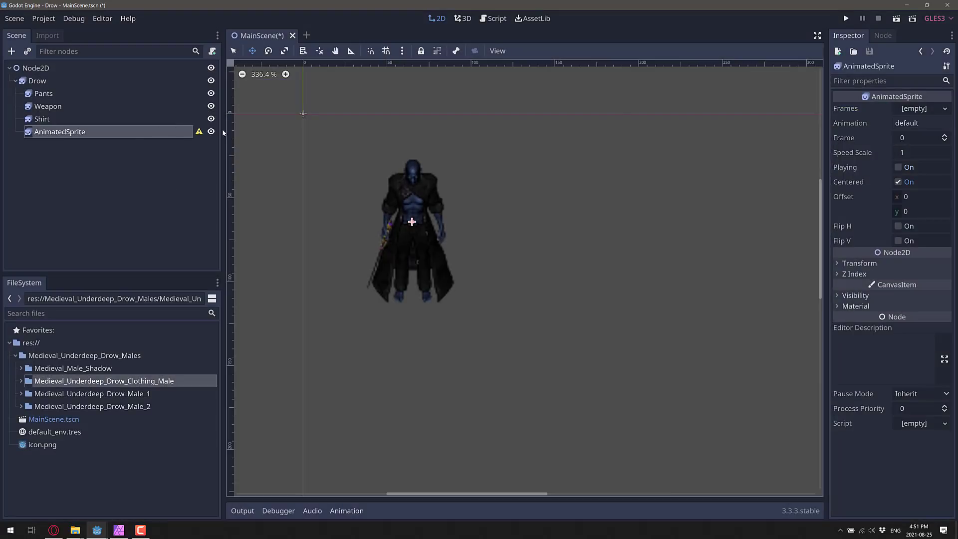
pyautogui.doubleClick(92, 134)
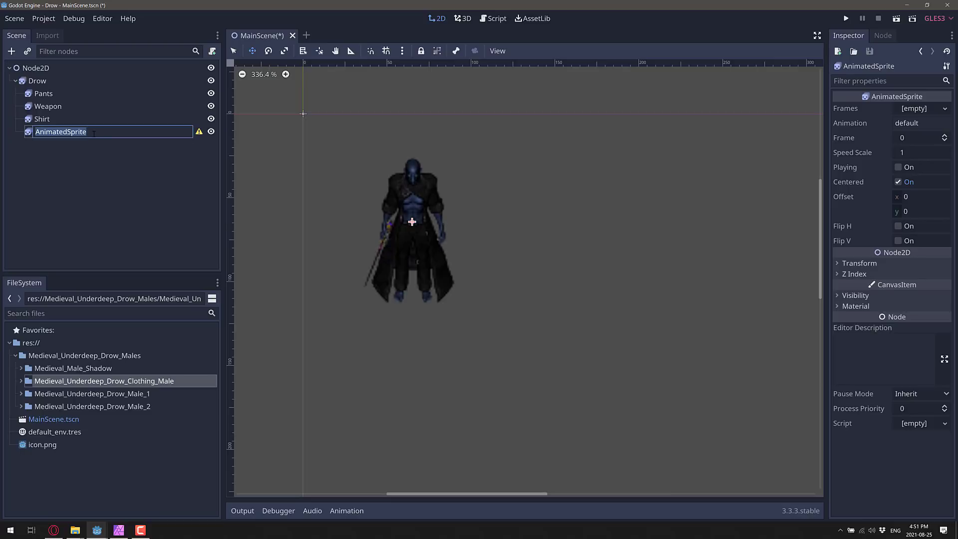
pyautogui.write('shadow')
pyautogui.press('Return')
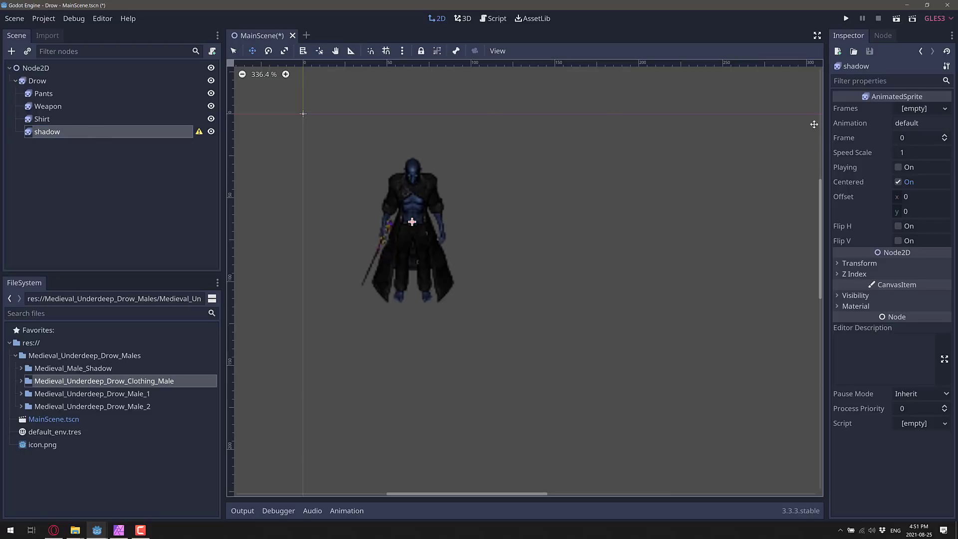
# Step: Give shadow new SpriteFrames and browse the sheet picker to the Medieval_Male_Shadow folder
pyautogui.click(920, 108)
pyautogui.click(923, 122)
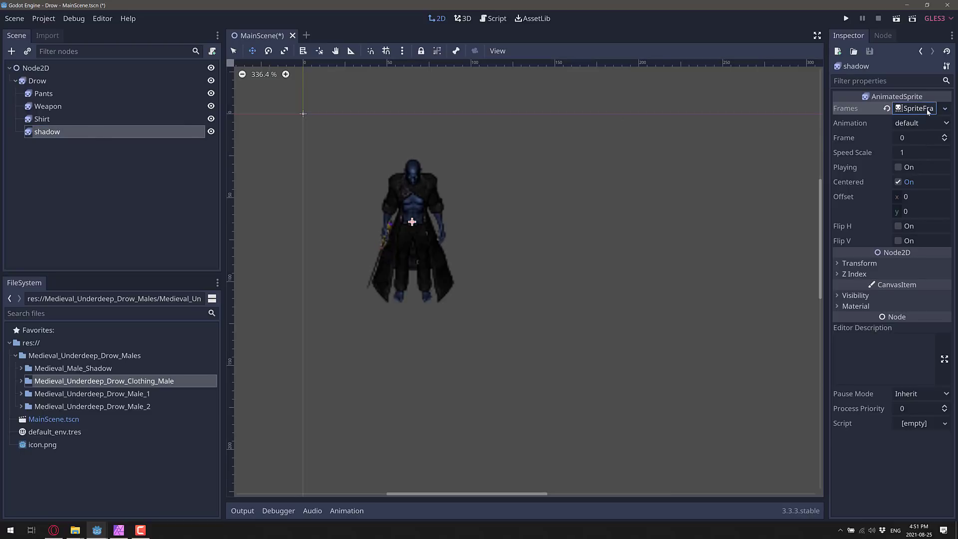
pyautogui.click(927, 111)
pyautogui.click(331, 372)
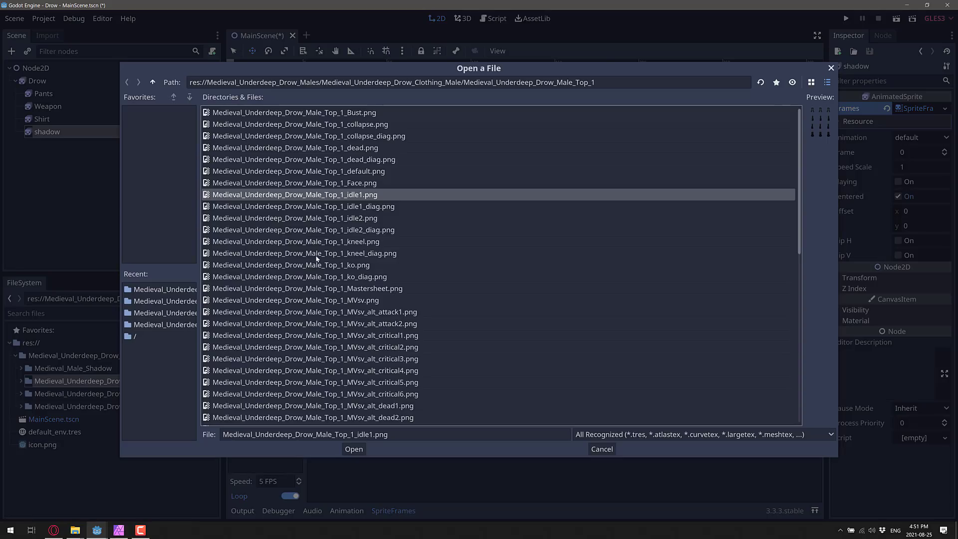
pyautogui.click(153, 82)
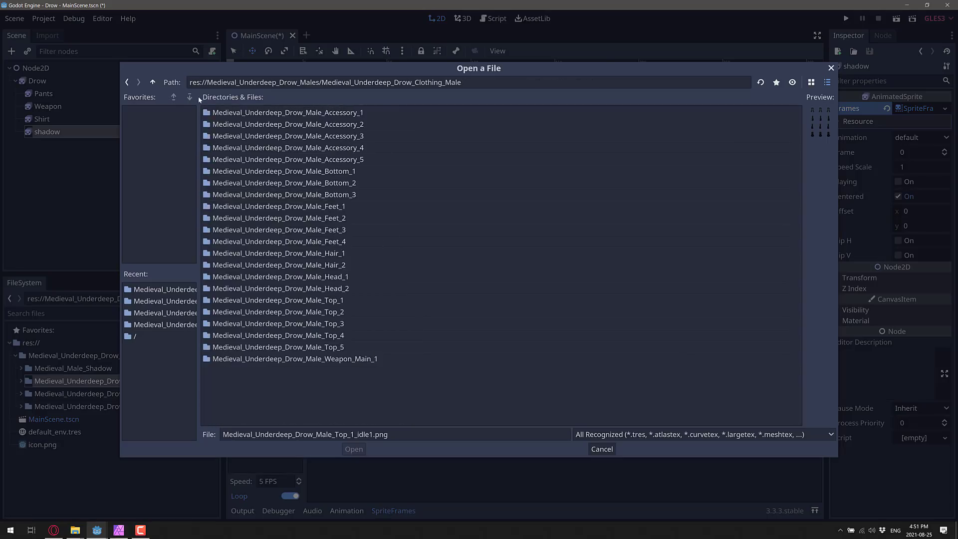
pyautogui.click(153, 82)
pyautogui.doubleClick(284, 116)
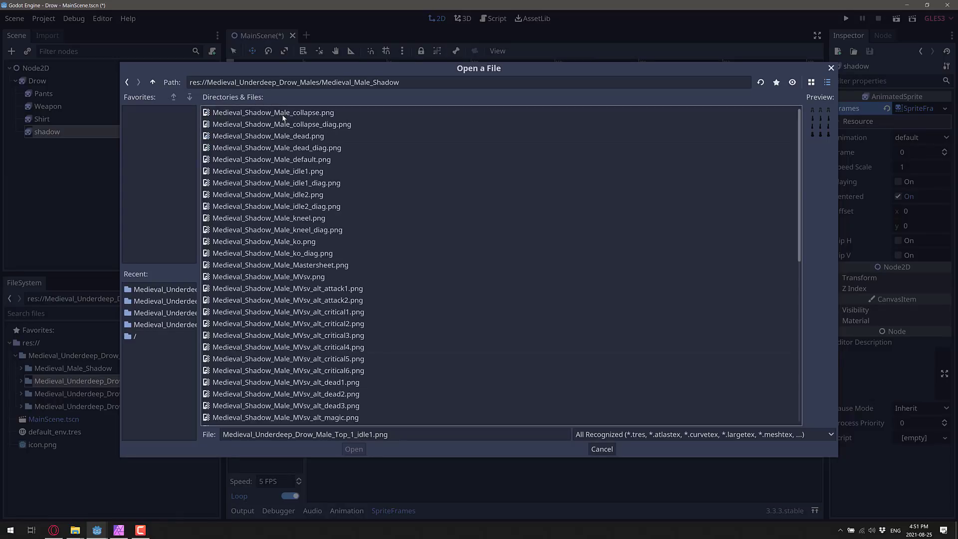
# Step: Slice Medieval_Shadow_Male_idle1.png into 3 columns and add its top-row frames
pyautogui.doubleClick(296, 171)
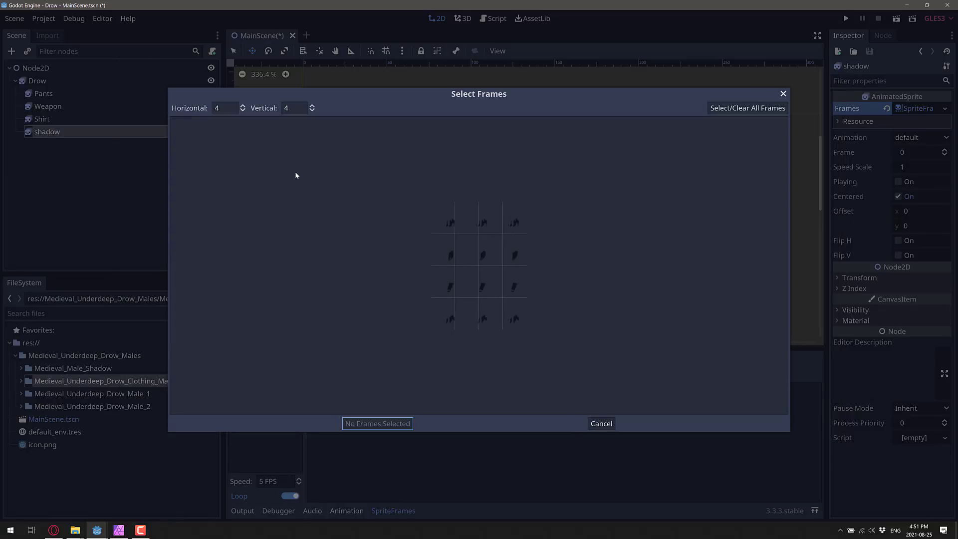
pyautogui.click(231, 108)
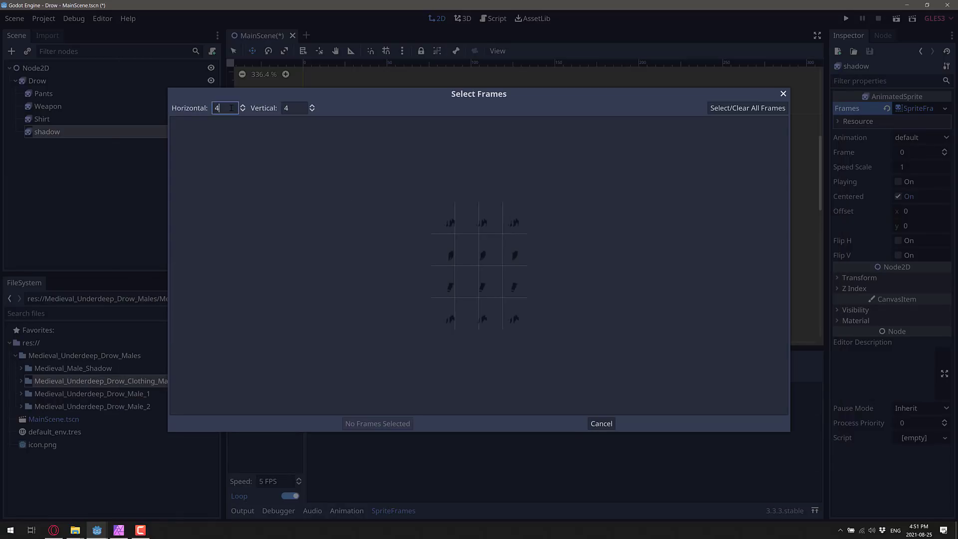
pyautogui.click(282, 109)
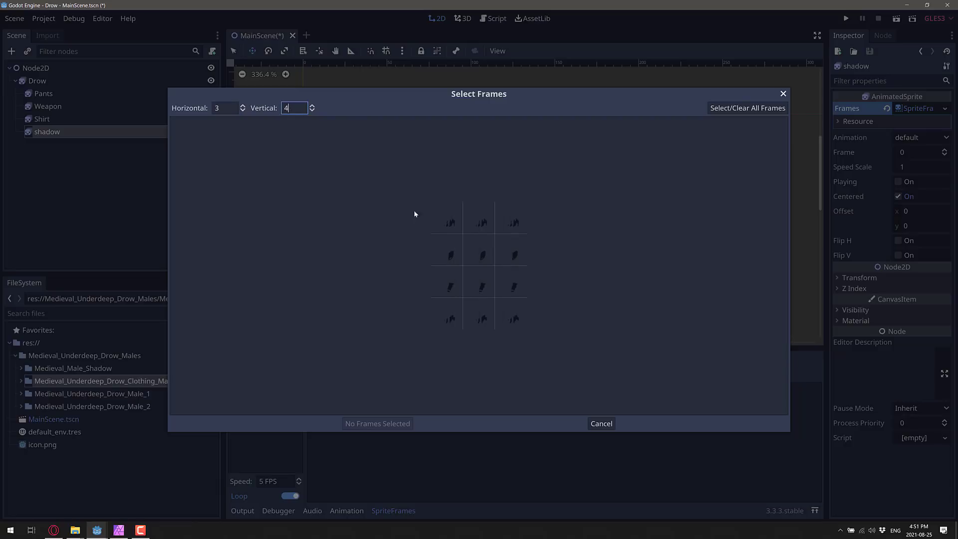
pyautogui.click(471, 218)
pyautogui.click(400, 423)
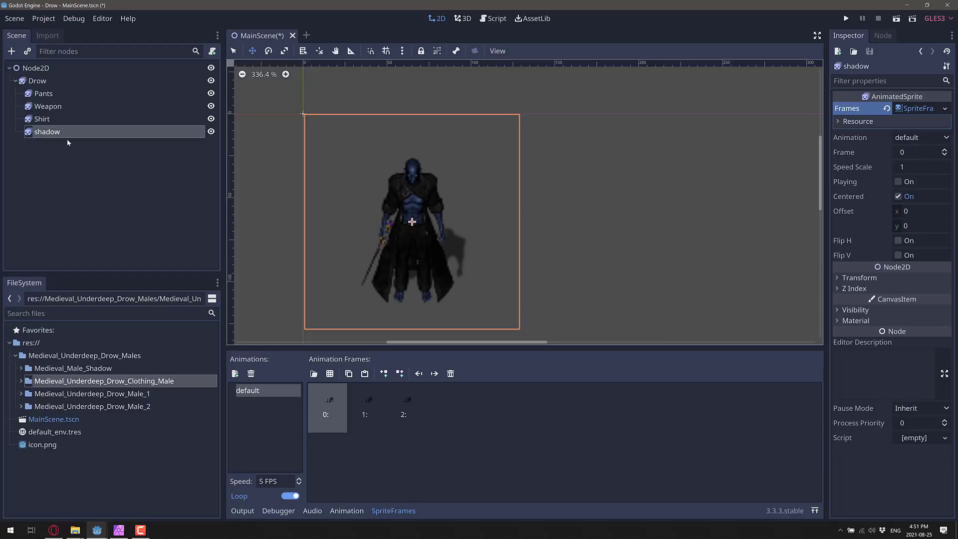
# Step: Move shadow directly under Drow above Pants, then check the shadow, Pants and Weapon animations
pyautogui.moveTo(52, 130)
pyautogui.mouseDown()
pyautogui.moveTo(44, 92)
pyautogui.moveTo(44, 132)
pyautogui.mouseUp()
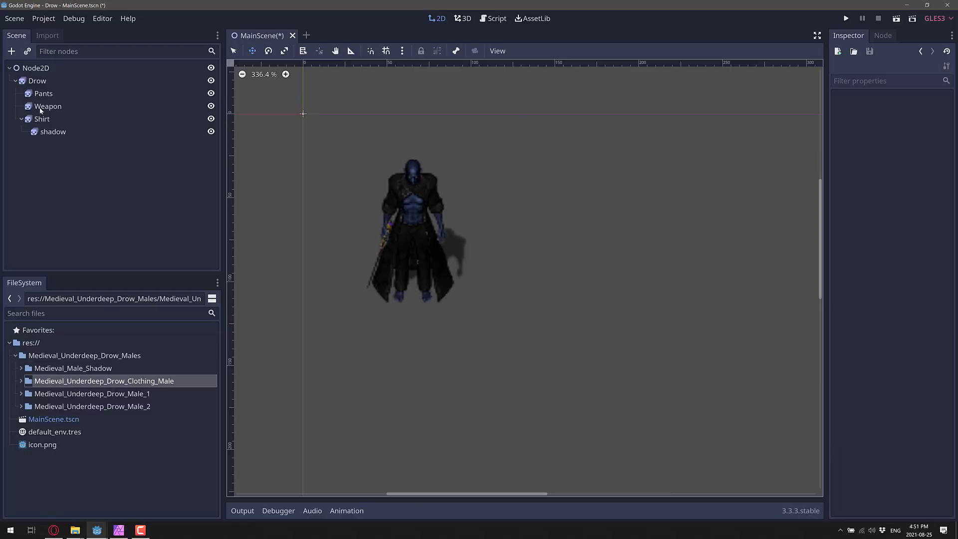
pyautogui.moveTo(48, 132); pyautogui.dragTo(40, 89)
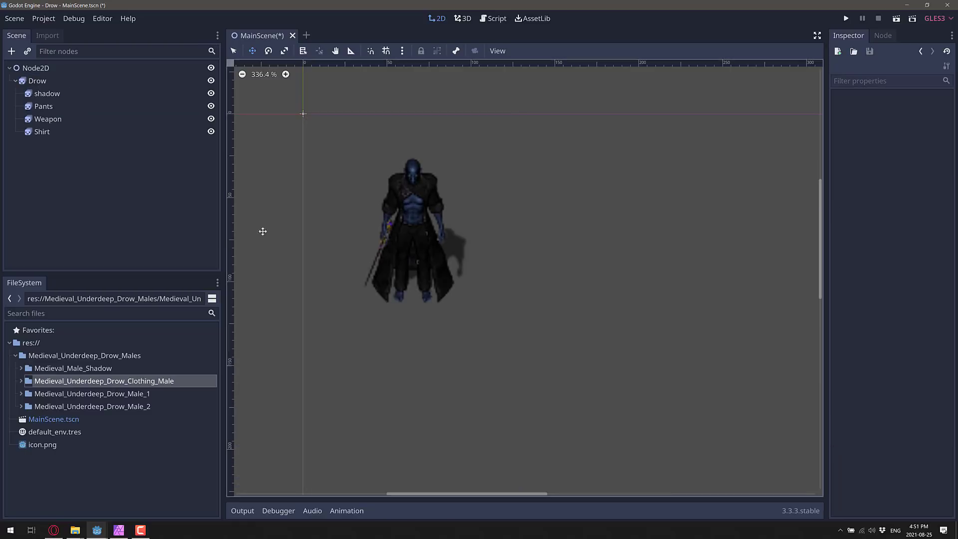
pyautogui.click(43, 95)
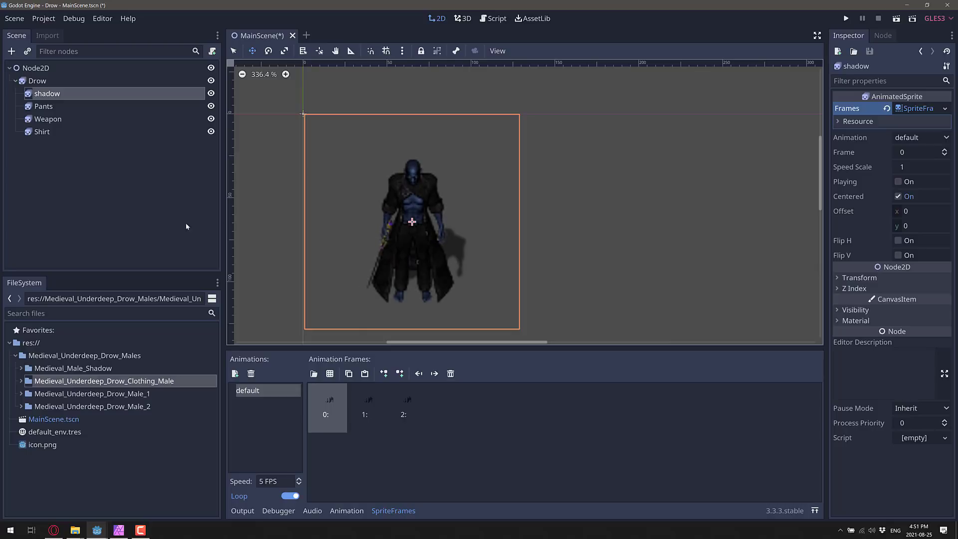
pyautogui.click(43, 107)
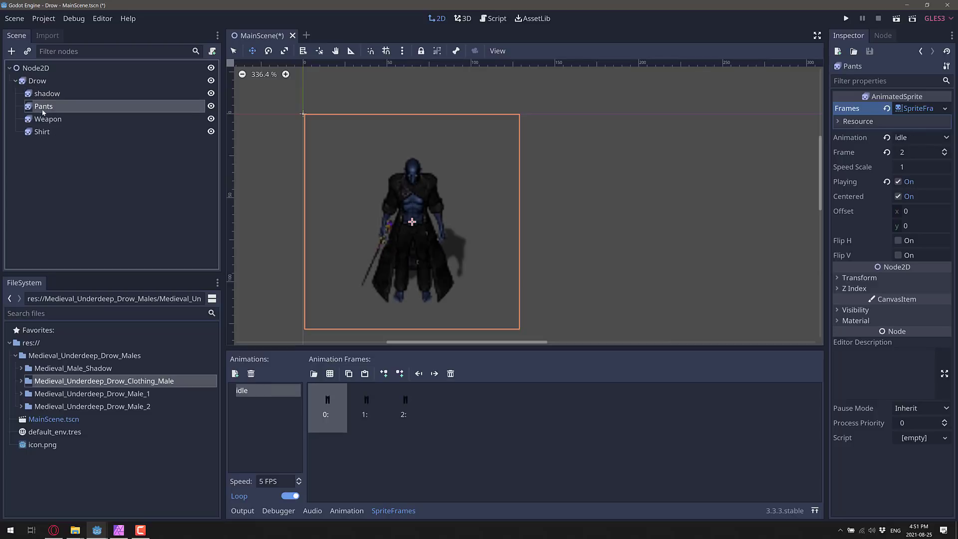
pyautogui.click(58, 124)
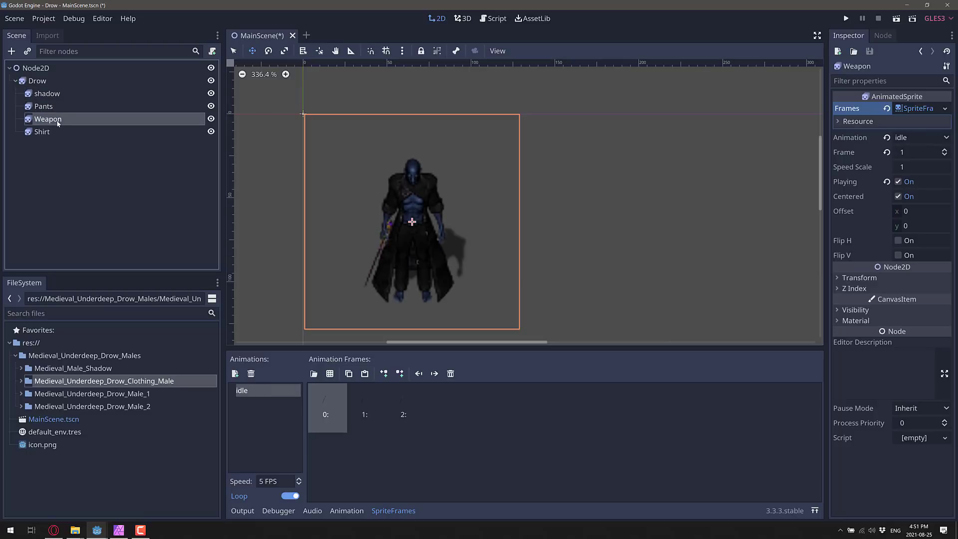
pyautogui.click(35, 80)
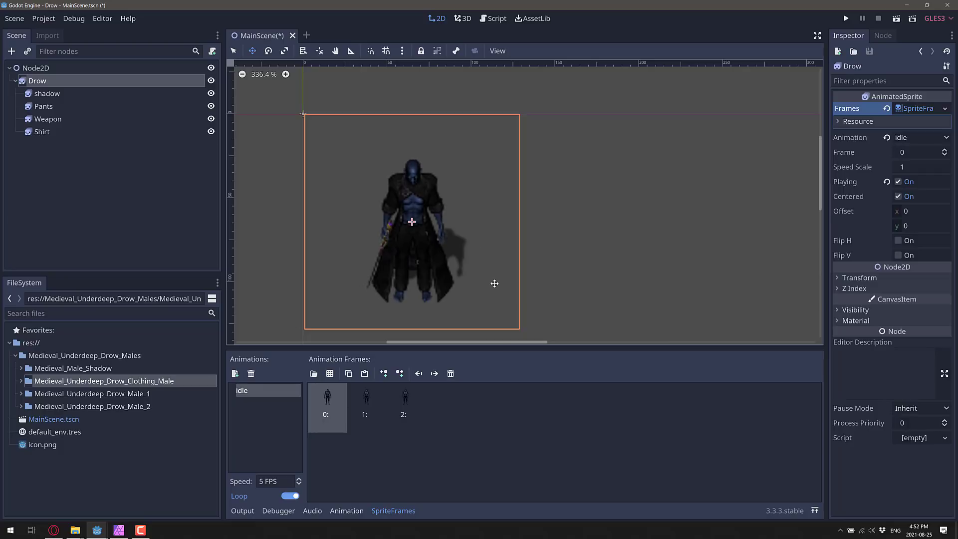
# Step: In File Explorer, open medievalunderdeep > Medieval_Underdeep_PremadeCharacters > Medieval_Underdeep_Drow_1
pyautogui.hotkey('alt', 'Tab')
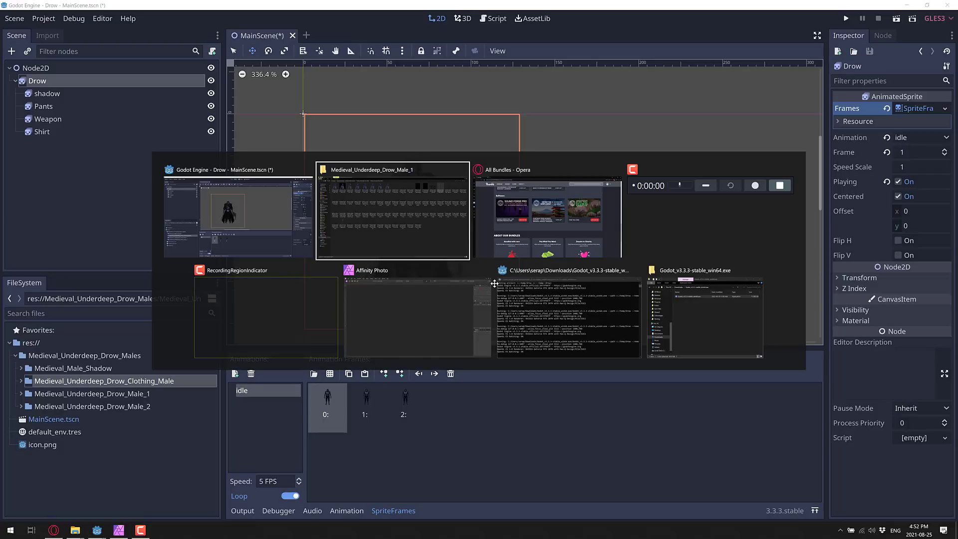
pyautogui.hotkey('alt', 'Up')
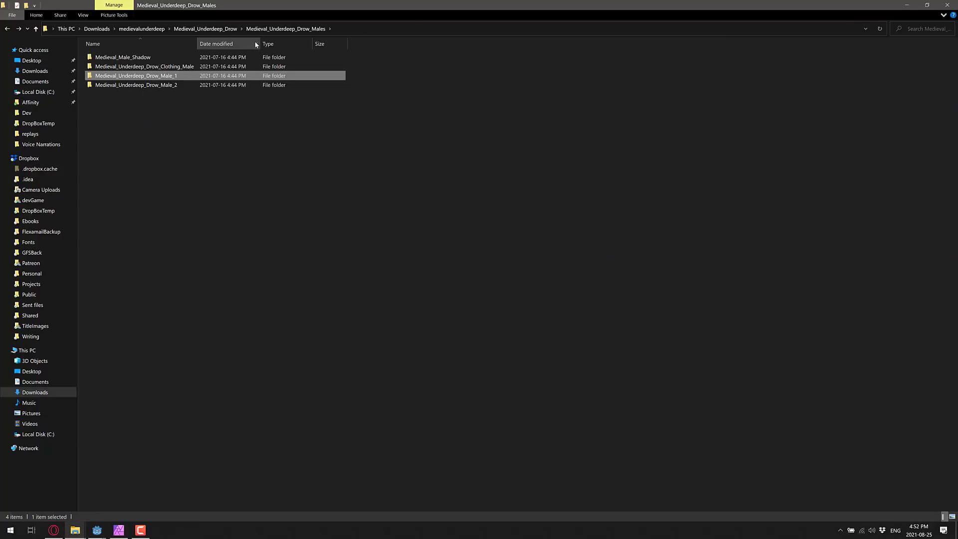
pyautogui.hotkey('alt', 'Up')
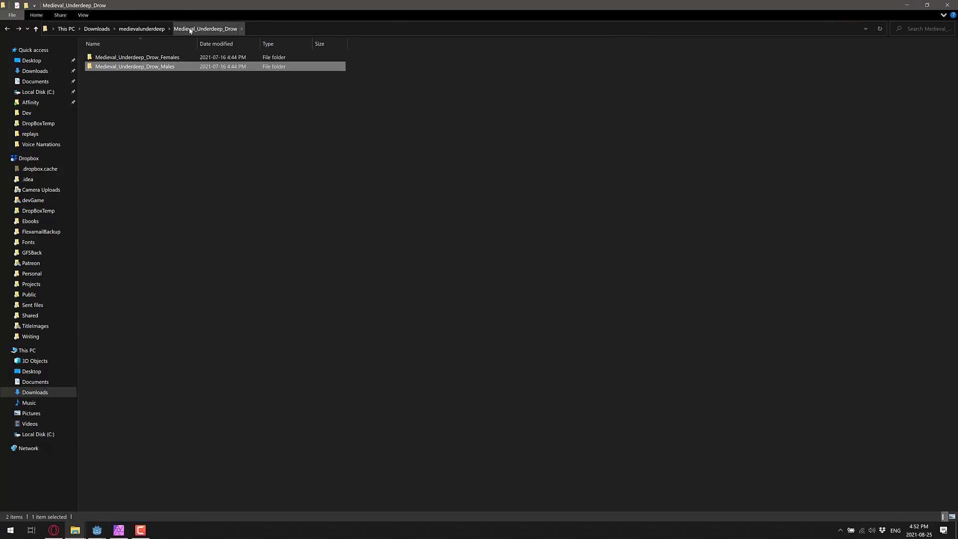
pyautogui.click(142, 29)
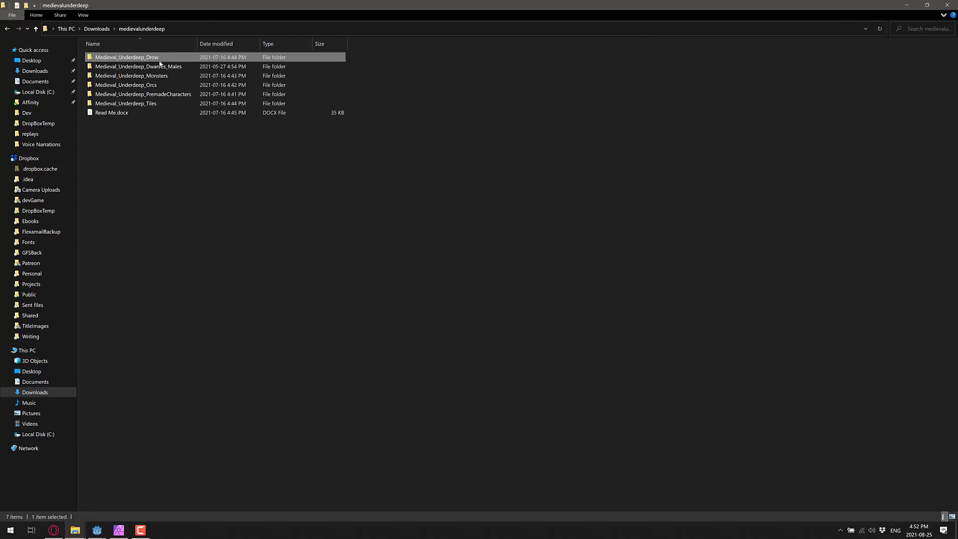
pyautogui.doubleClick(153, 94)
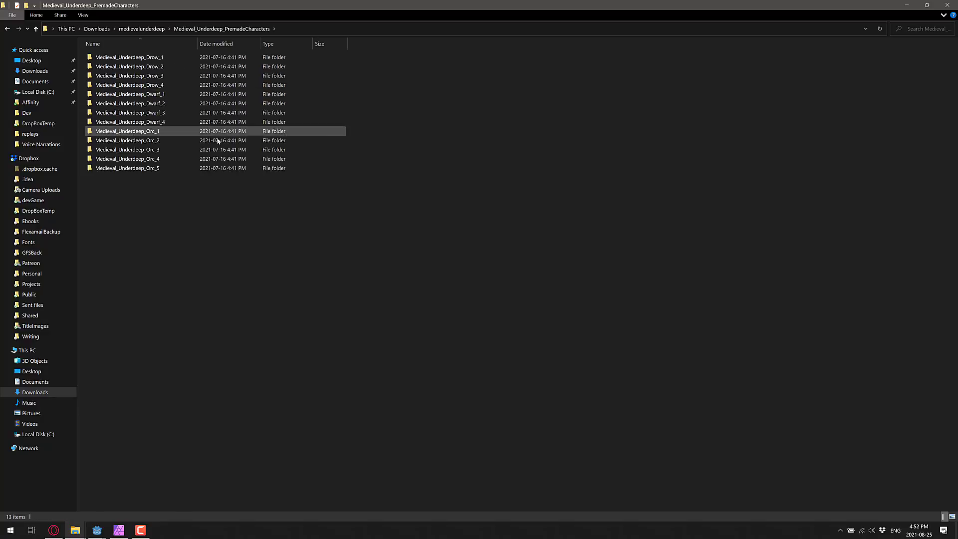
pyautogui.doubleClick(115, 59)
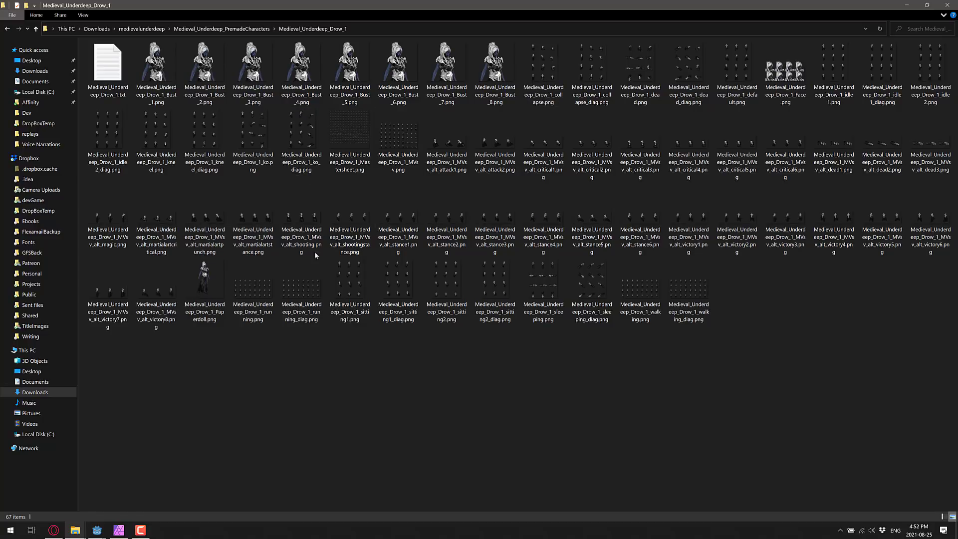
# Step: View the kneel_diag.png sheet in Photos, then switch to Affinity Photo
pyautogui.doubleClick(211, 124)
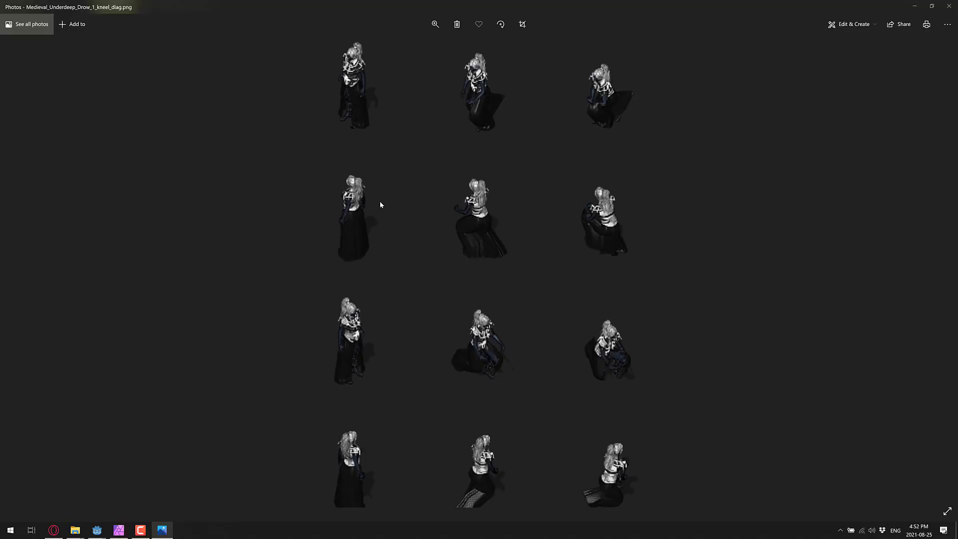
pyautogui.hotkey('alt', 'Tab')
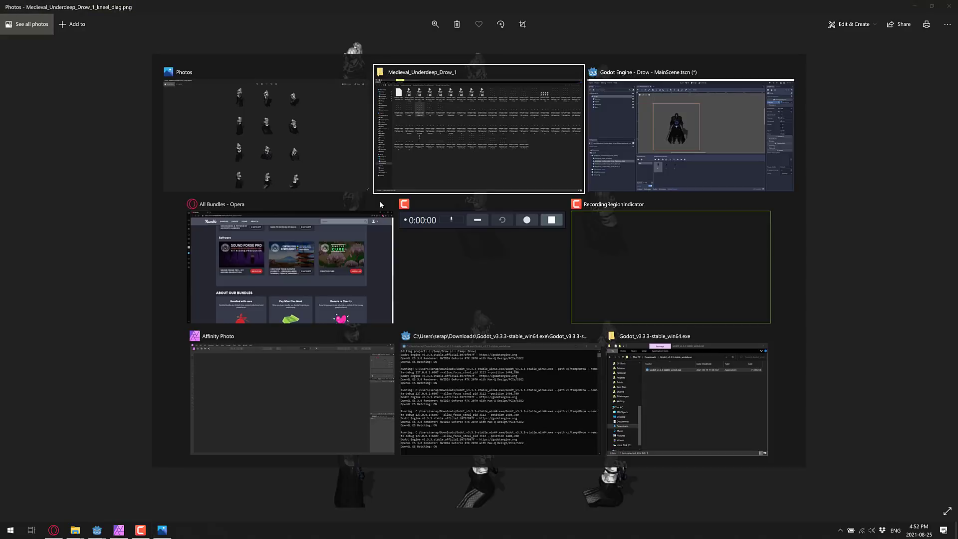
pyautogui.press('Tab')
pyautogui.press('Tab')
pyautogui.press('Tab')
pyautogui.press('Tab')
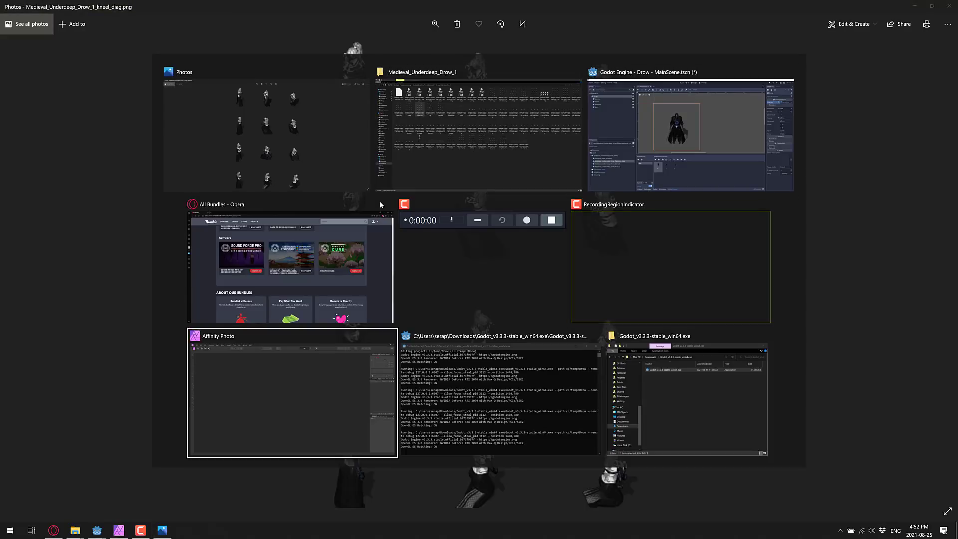
pyautogui.press('Tab')
# Step: Browse to the orcs Orc_Male_1 folder and open its default.png body sheet in Affinity Photo
pyautogui.moveTo(76, 531)
pyautogui.click(103, 480)
pyautogui.hotkey('alt', 'Up')
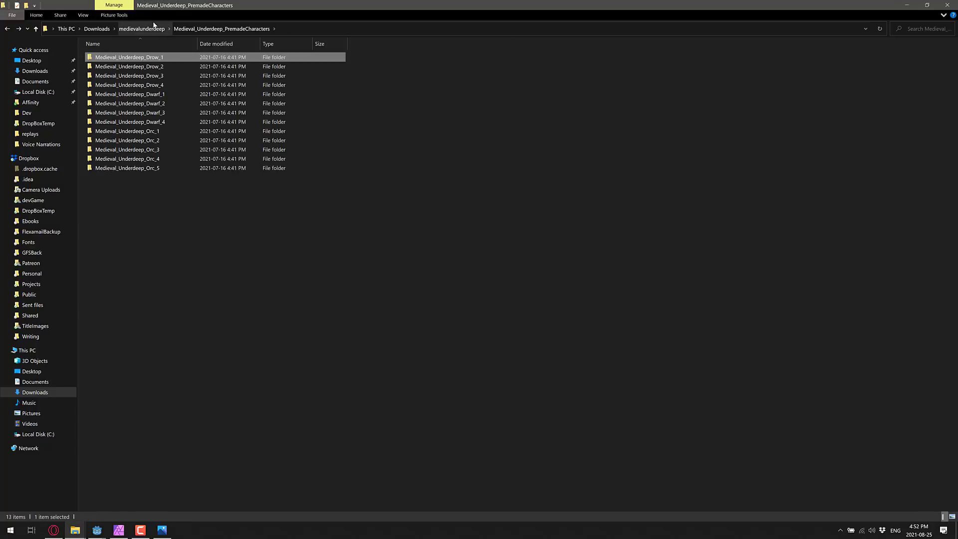
pyautogui.click(150, 28)
pyautogui.doubleClick(149, 87)
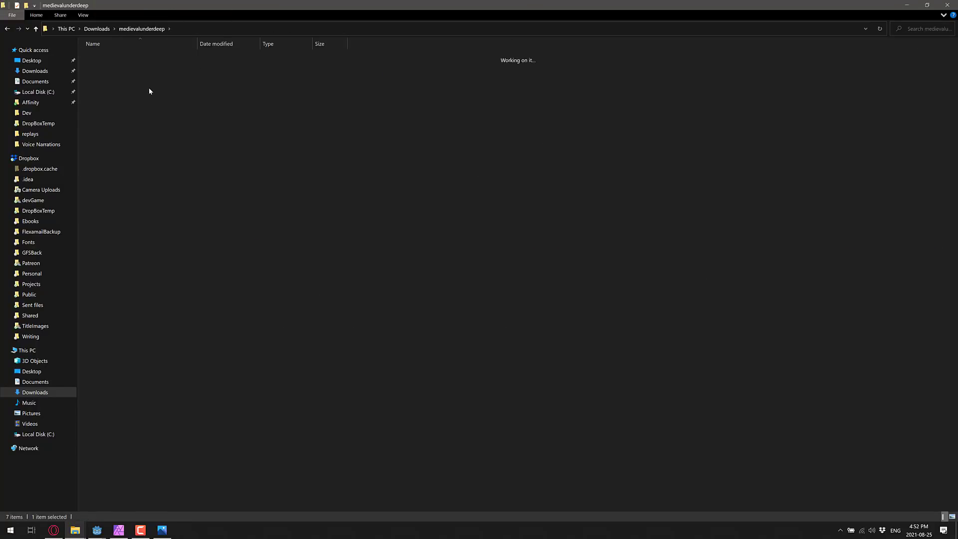
pyautogui.doubleClick(145, 69)
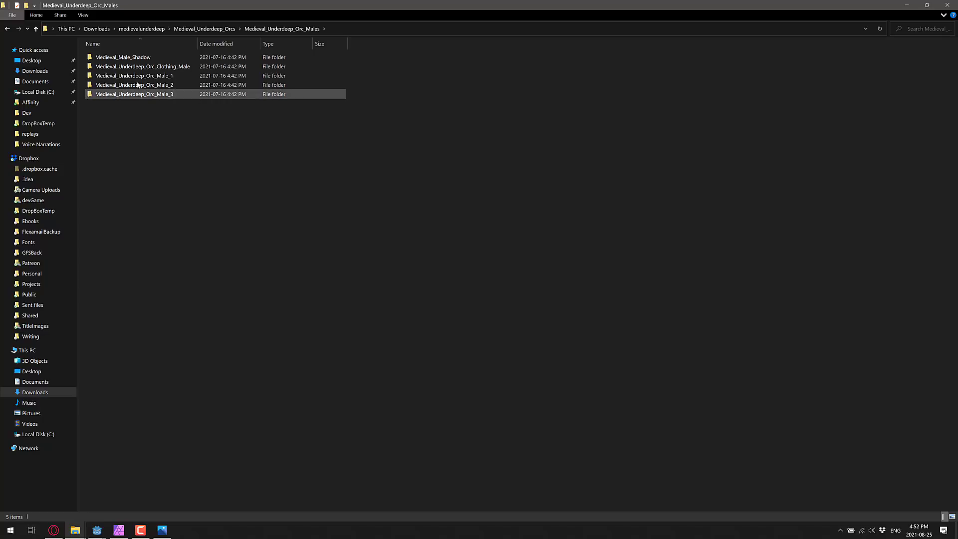
pyautogui.doubleClick(197, 76)
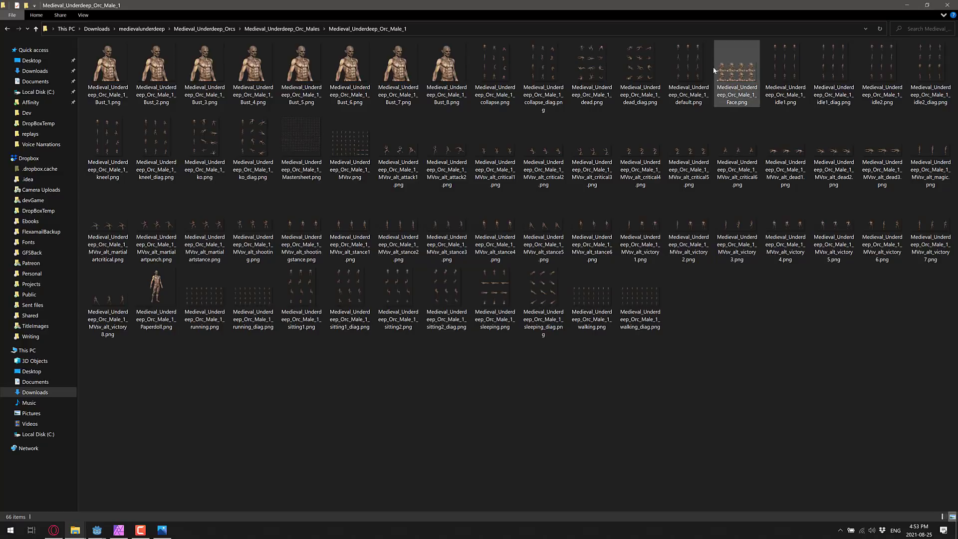
pyautogui.moveTo(688, 61); pyautogui.dragTo(235, 249)
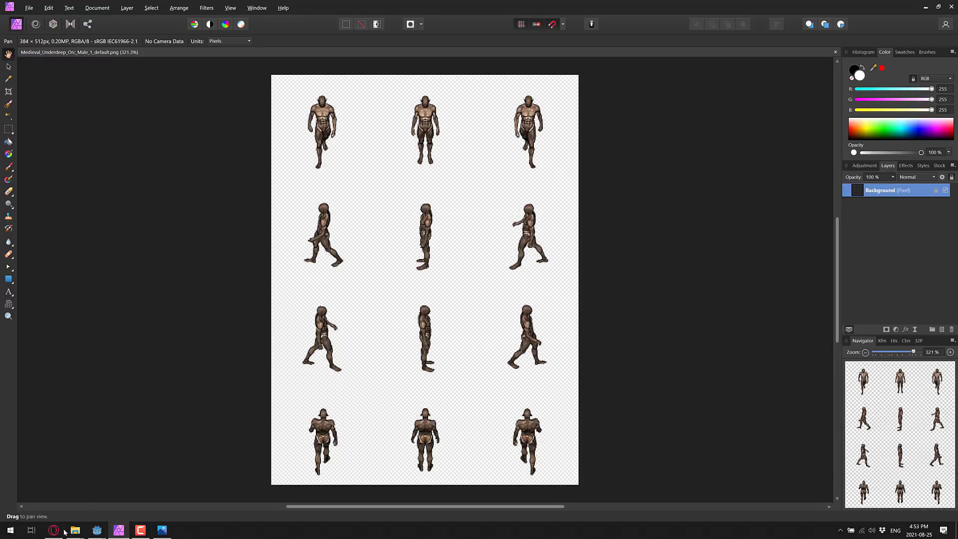
# Step: Open Orc_Clothing_Male > Head_1 and bring its idle1.png sheet into Affinity Photo
pyautogui.moveTo(74, 530)
pyautogui.click(101, 499)
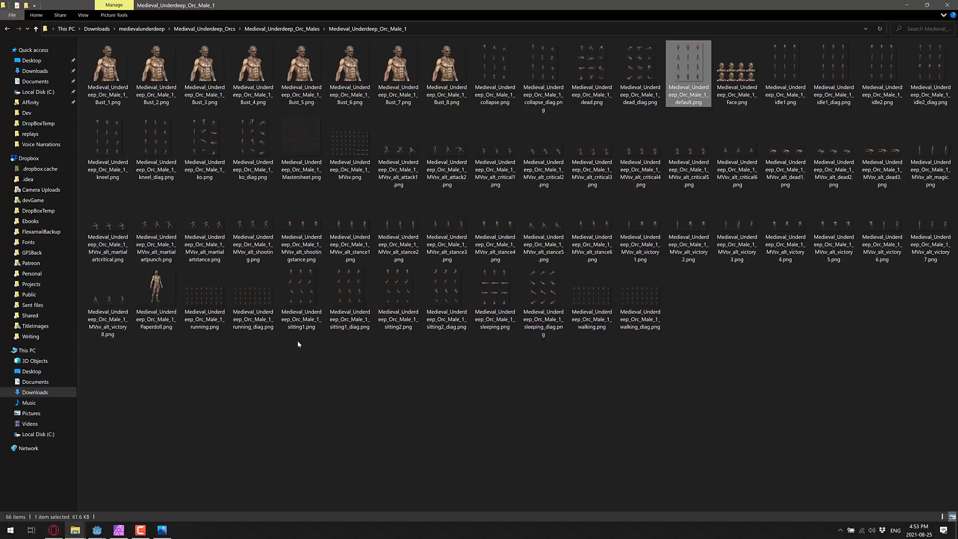
pyautogui.hotkey('alt', 'Up')
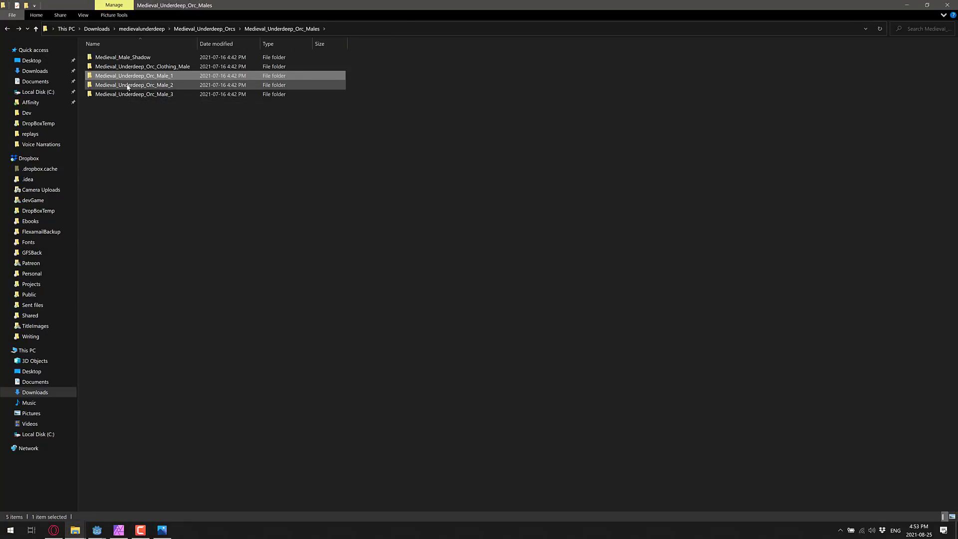
pyautogui.doubleClick(148, 67)
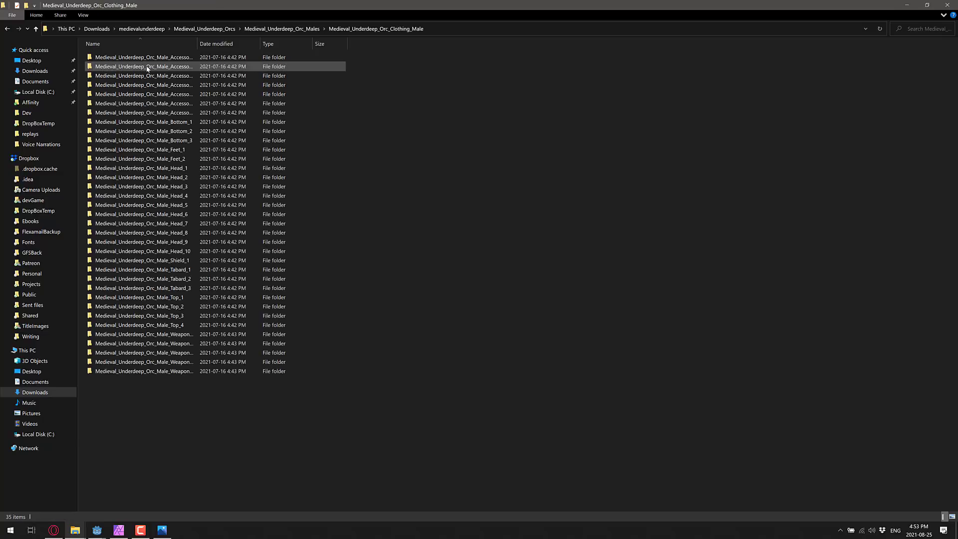
pyautogui.doubleClick(149, 170)
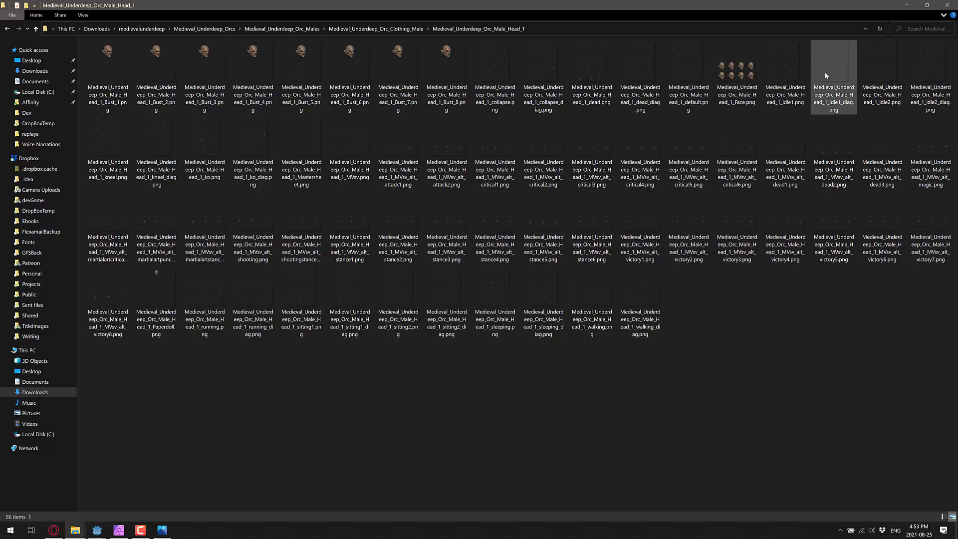
pyautogui.moveTo(779, 68); pyautogui.dragTo(285, 191)
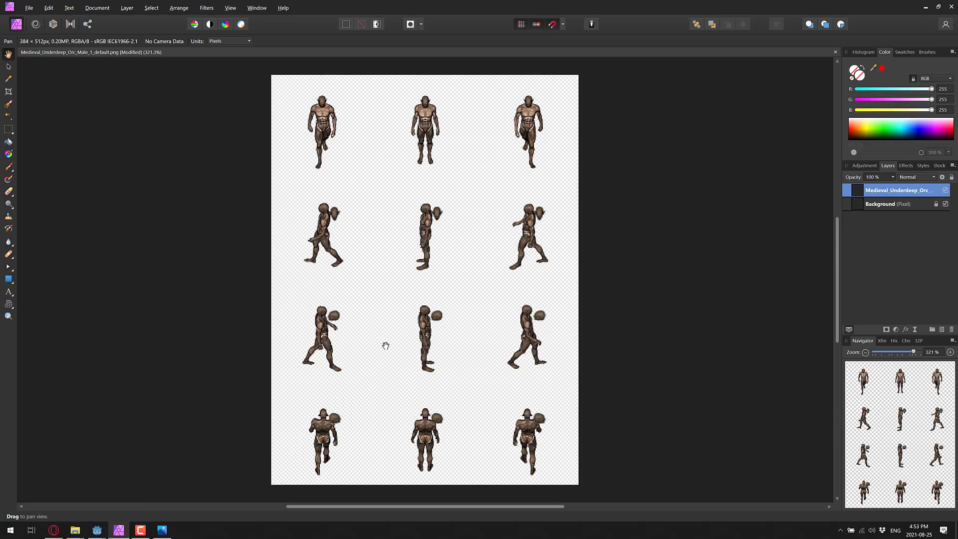
# Step: Align the Head_1 idle1 layer with the top edge of the canvas using the Move tool
pyautogui.click(880, 205)
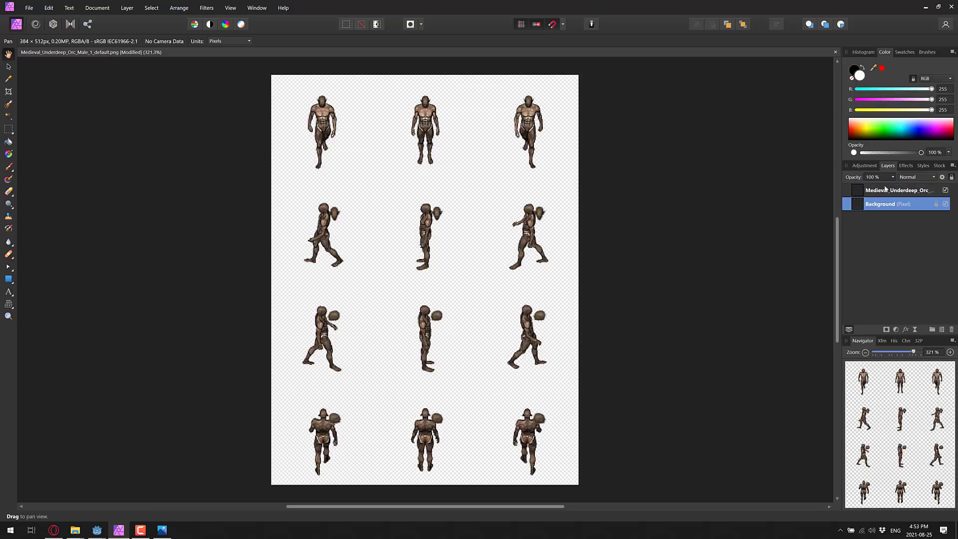
pyautogui.click(881, 192)
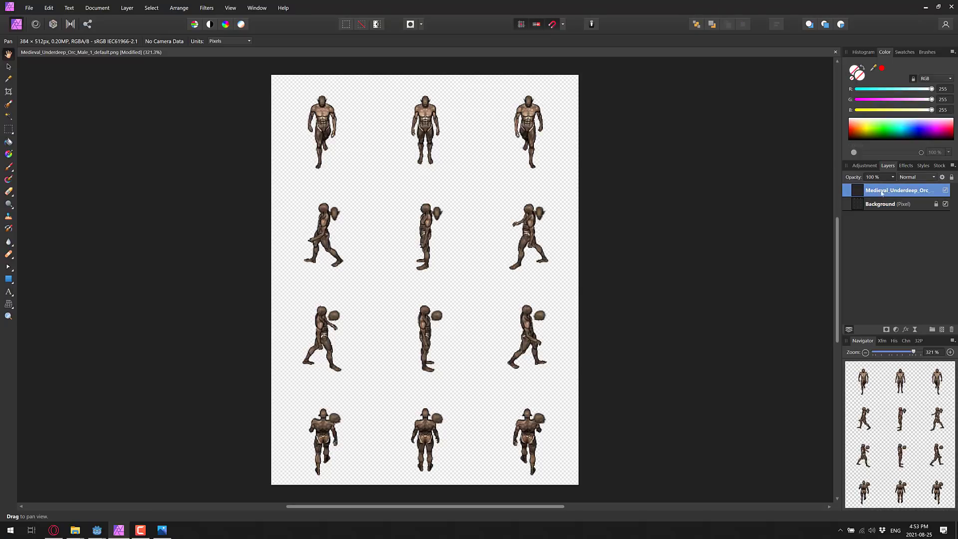
pyautogui.click(8, 66)
pyautogui.moveTo(394, 252); pyautogui.dragTo(394, 169)
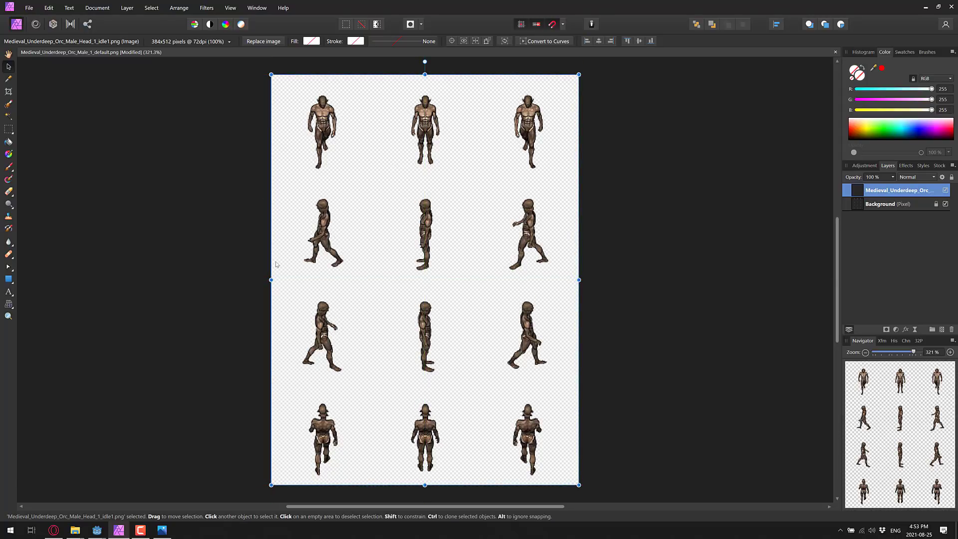
# Step: Return to File Explorer at the Orc_Clothing_Male folder
pyautogui.moveTo(75, 530)
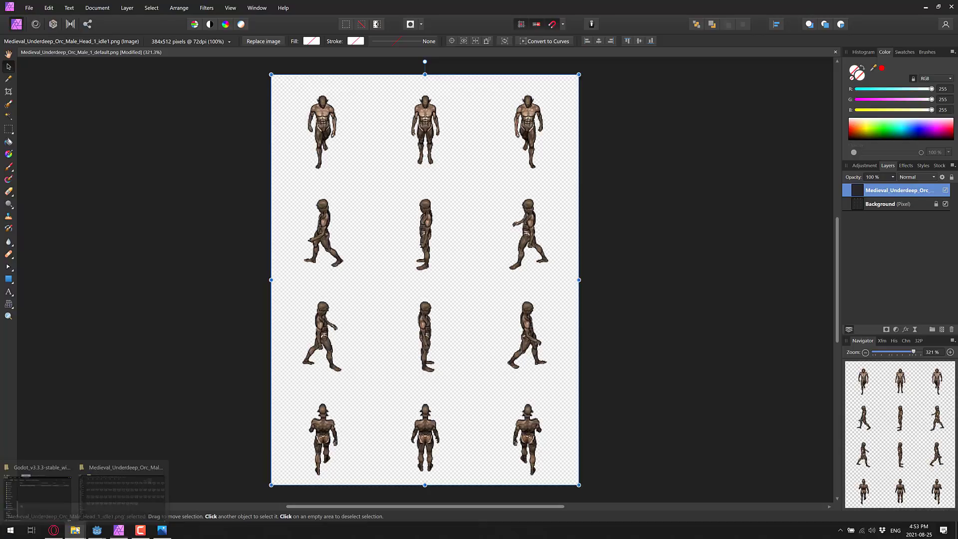
pyautogui.click(93, 506)
pyautogui.hotkey('alt', 'Up')
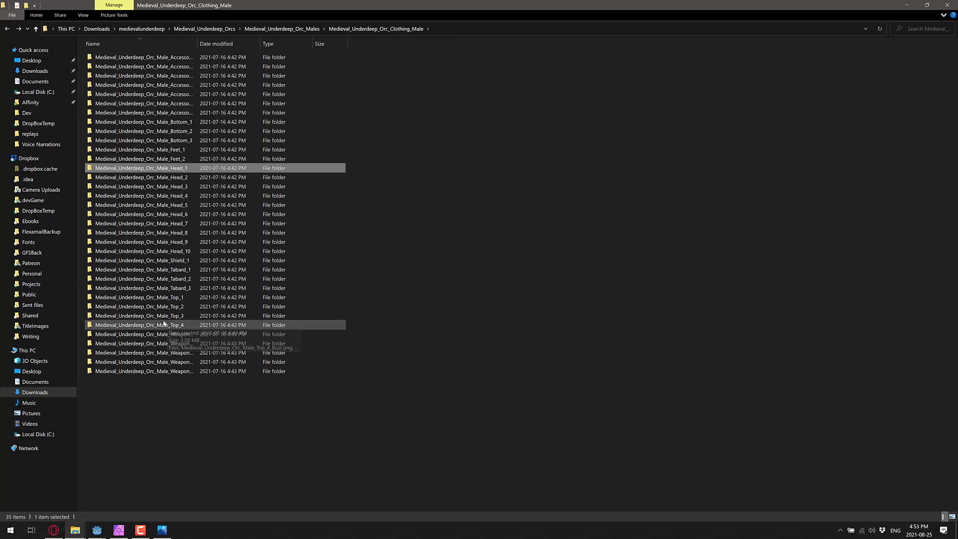
# Step: Bring the Bottom_1 idle1_diag.png sheet into Affinity Photo and align it over the orc
pyautogui.doubleClick(138, 125)
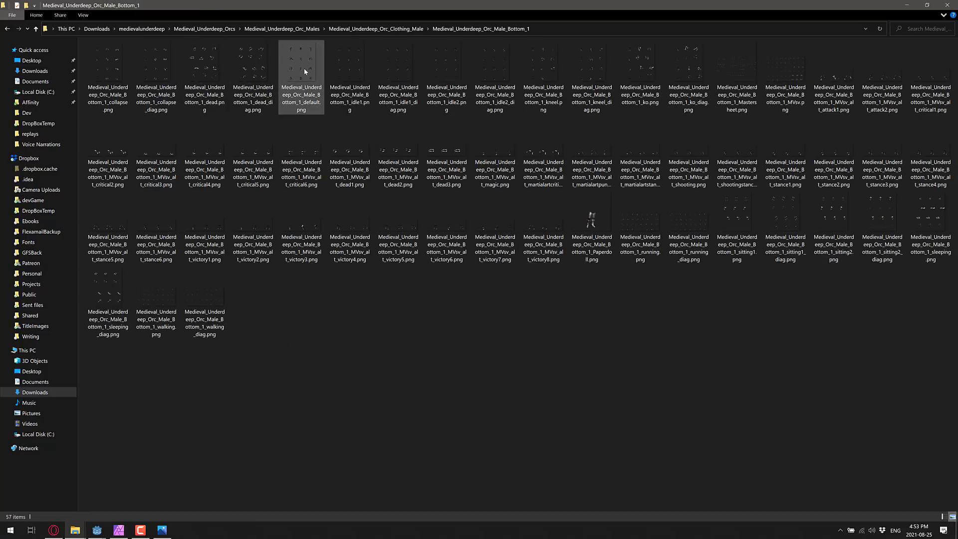
pyautogui.moveTo(402, 63); pyautogui.dragTo(297, 239)
pyautogui.moveTo(509, 295); pyautogui.dragTo(474, 111)
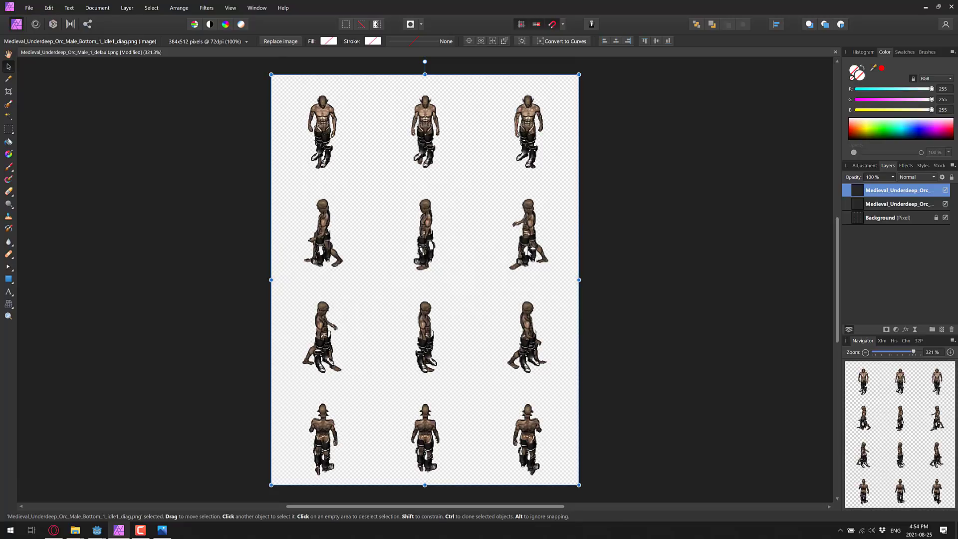
# Step: Delete the boots layer, leaving only Head_1 above the orc Background layer
pyautogui.press('Delete')
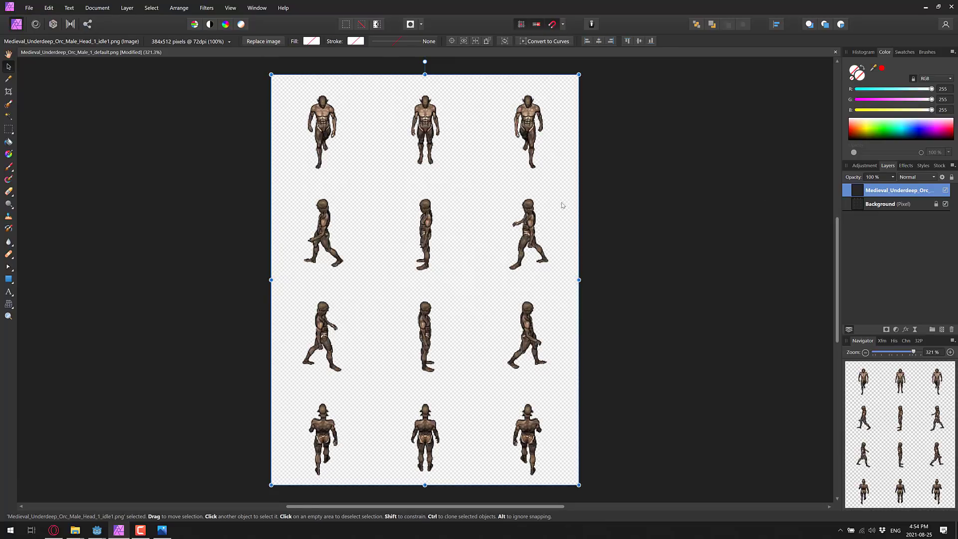
pyautogui.click(877, 202)
pyautogui.moveTo(889, 196)
pyautogui.mouseDown()
pyautogui.moveTo(890, 222)
pyautogui.moveTo(882, 185)
pyautogui.mouseUp()
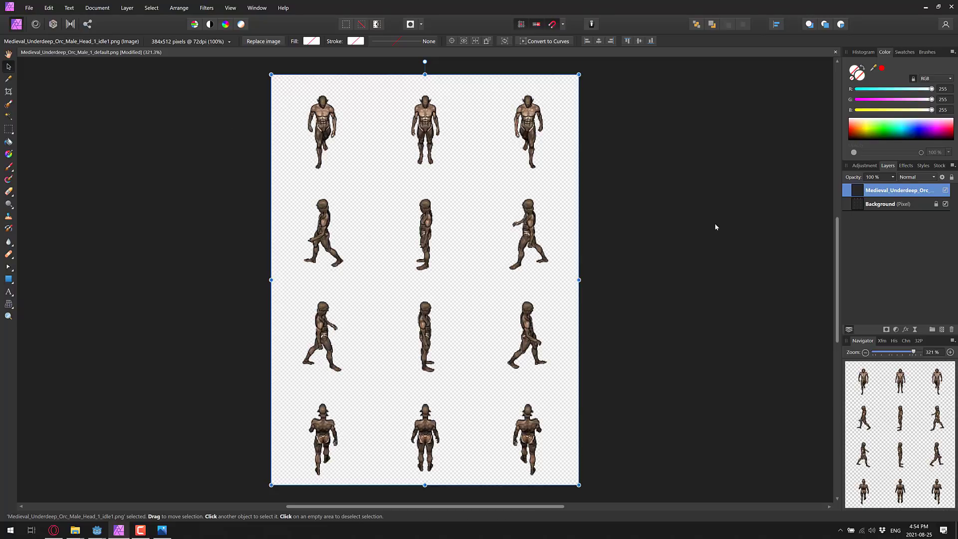
pyautogui.hotkey('alt', 'Tab')
pyautogui.hotkey('alt', 'Tab')
pyautogui.hotkey('alt', 'Tab')
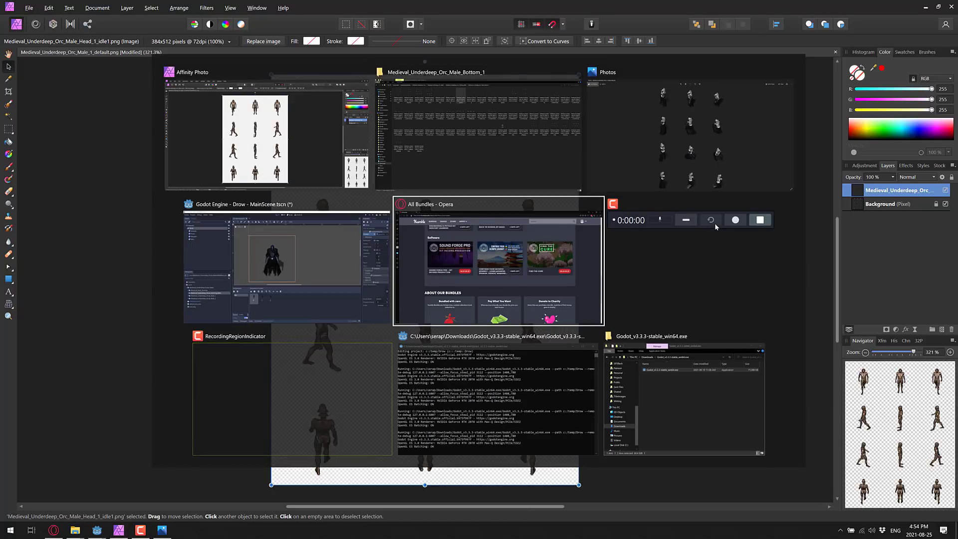
# Step: Open the Humble Bundle Find the Cure Software Bundle page in Opera
pyautogui.scroll(20, 414, 252)
pyautogui.scroll(-5, 416, 257)
pyautogui.scroll(-15, 415, 257)
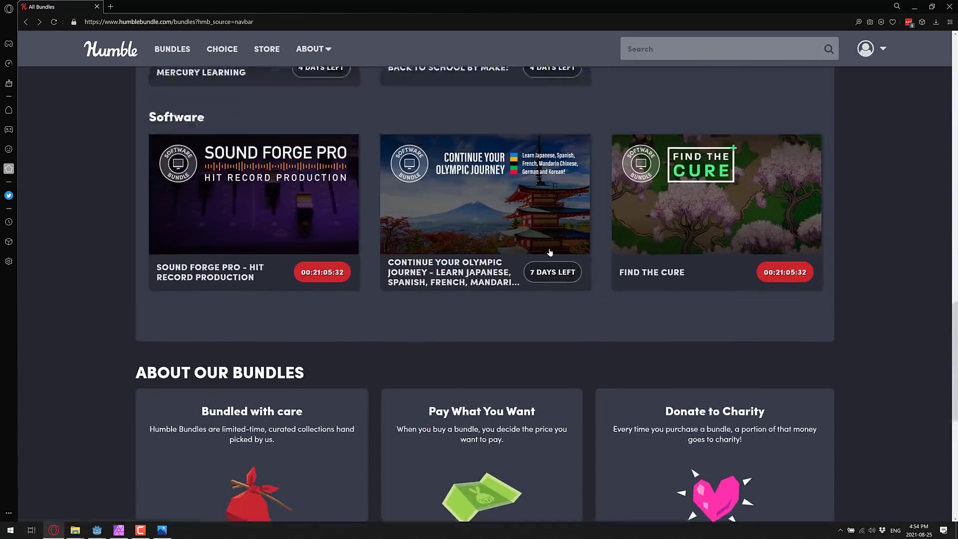
pyautogui.scroll(1, 549, 251)
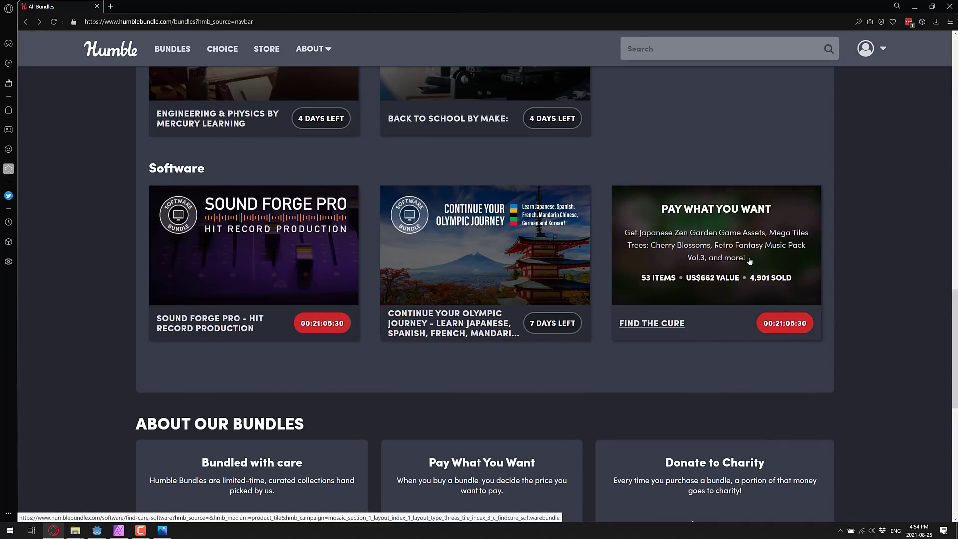
pyautogui.click(749, 260)
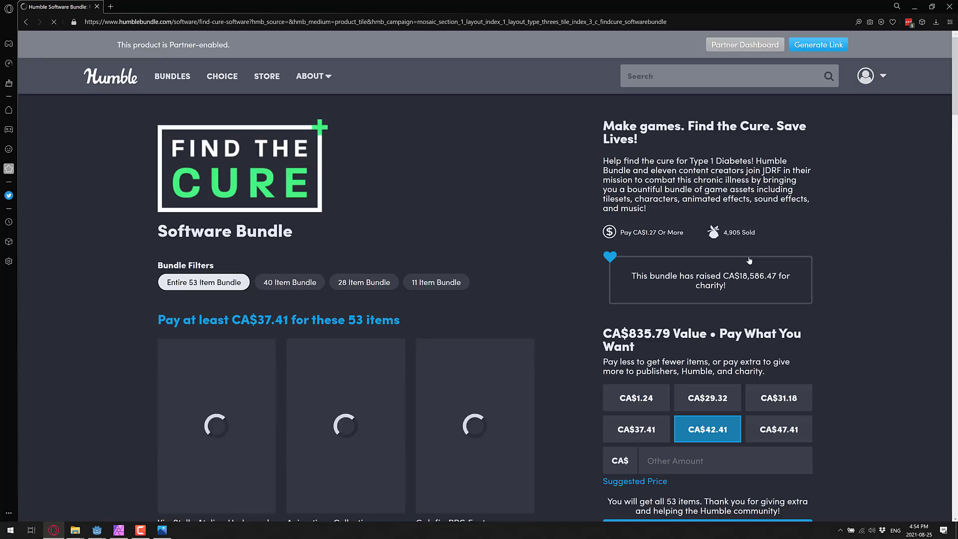
# Step: Browse the Find the Cure bundle's game asset items
pyautogui.scroll(-1, 569, 294)
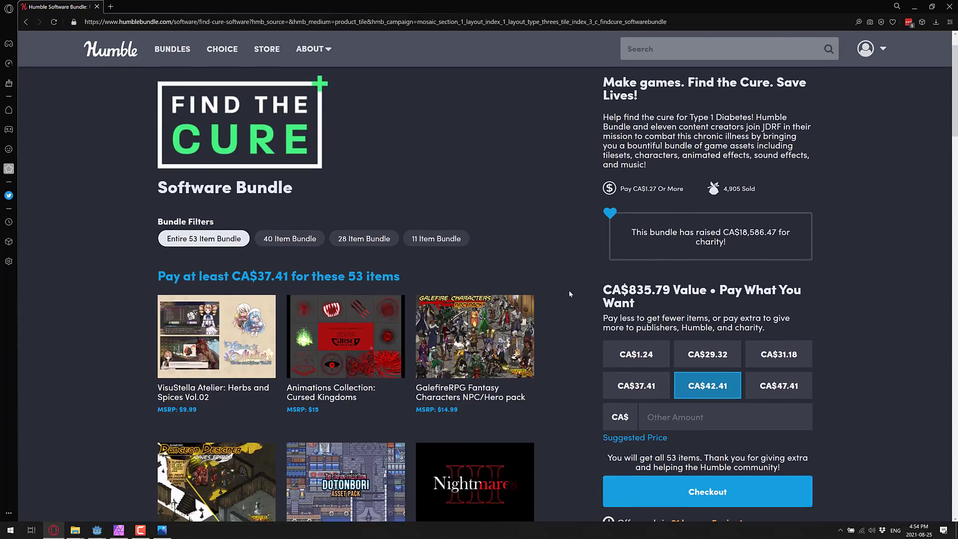
pyautogui.scroll(-4, 558, 272)
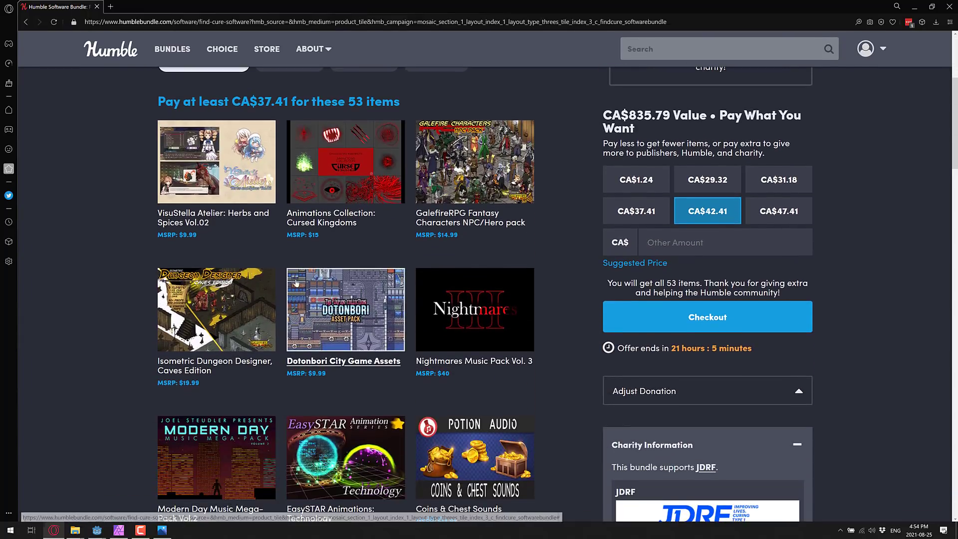
pyautogui.scroll(-4, 549, 349)
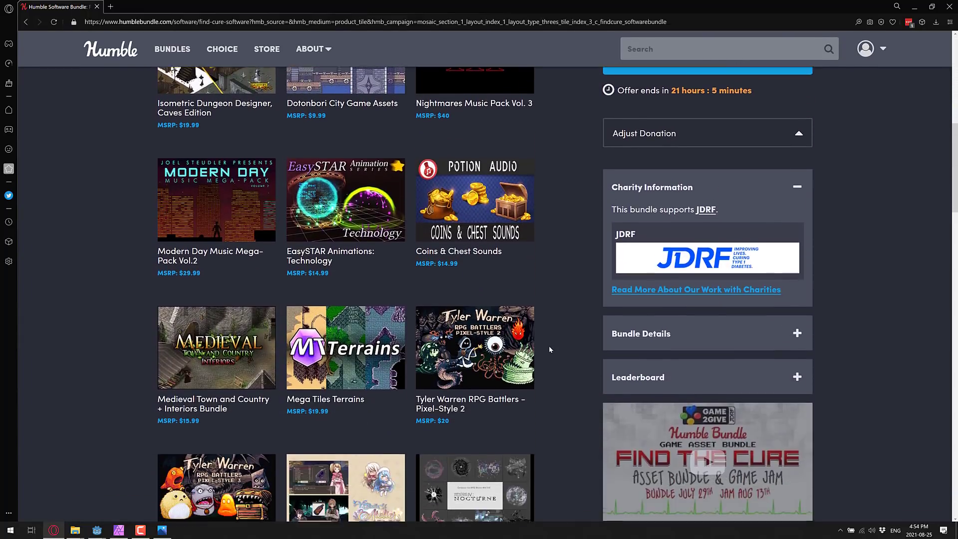
pyautogui.scroll(-5, 549, 346)
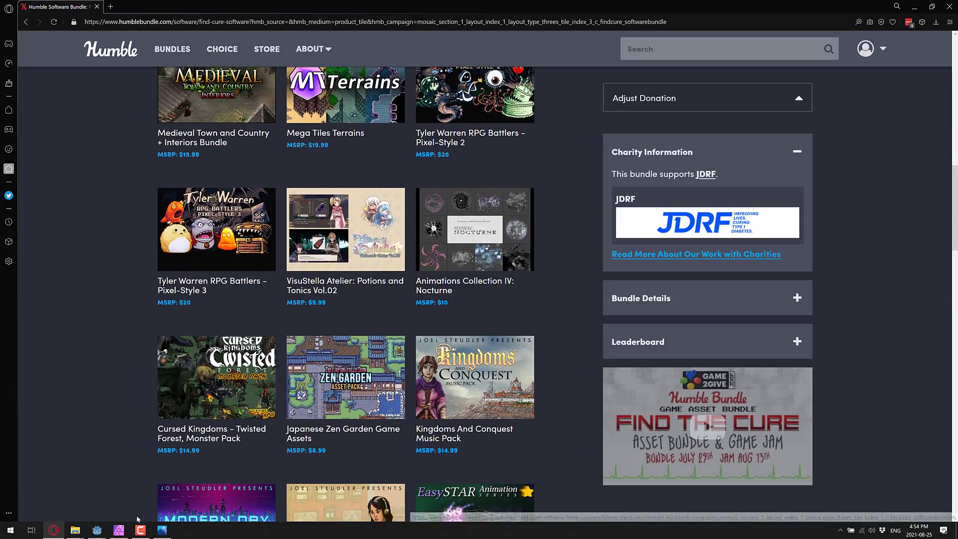
pyautogui.moveTo(75, 530)
pyautogui.click(117, 494)
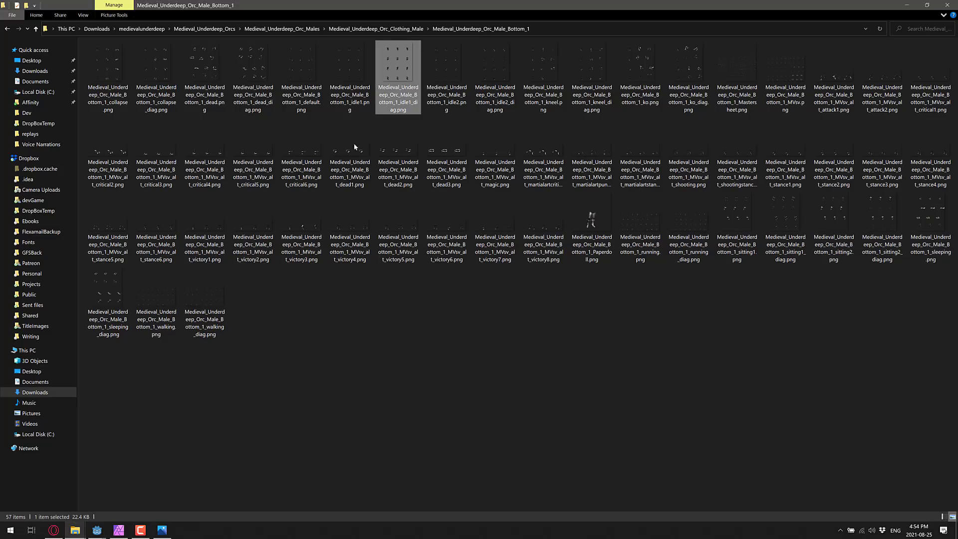